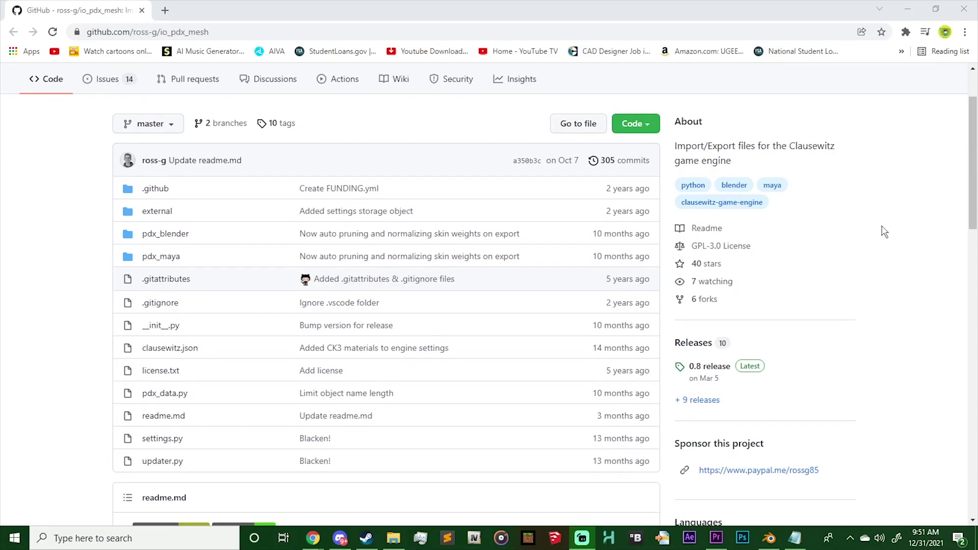
scroll(880, 232, down, 4)
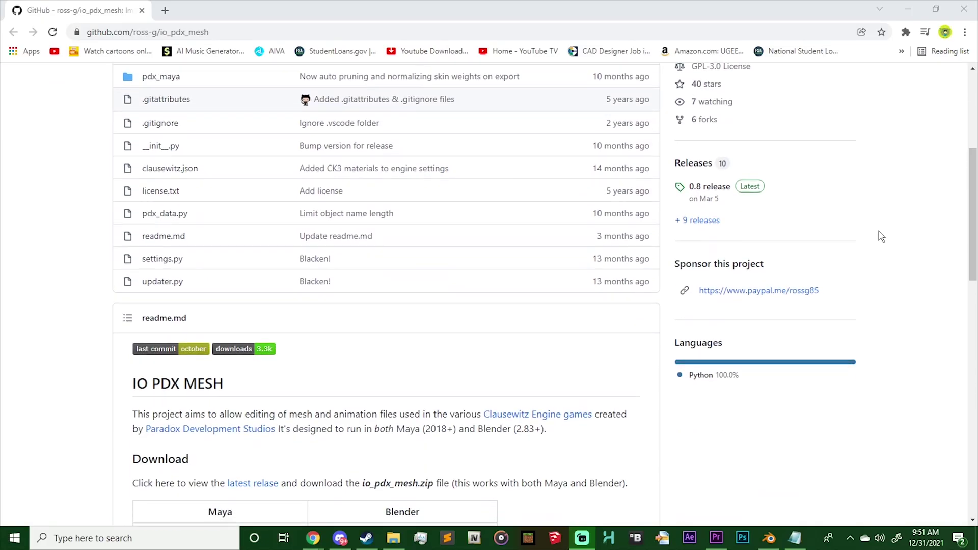
scroll(872, 234, down, 2)
Follow the latest release link to the io_pdx_mesh 0.8 page listing io_pdx_mesh.zip.
click(256, 338)
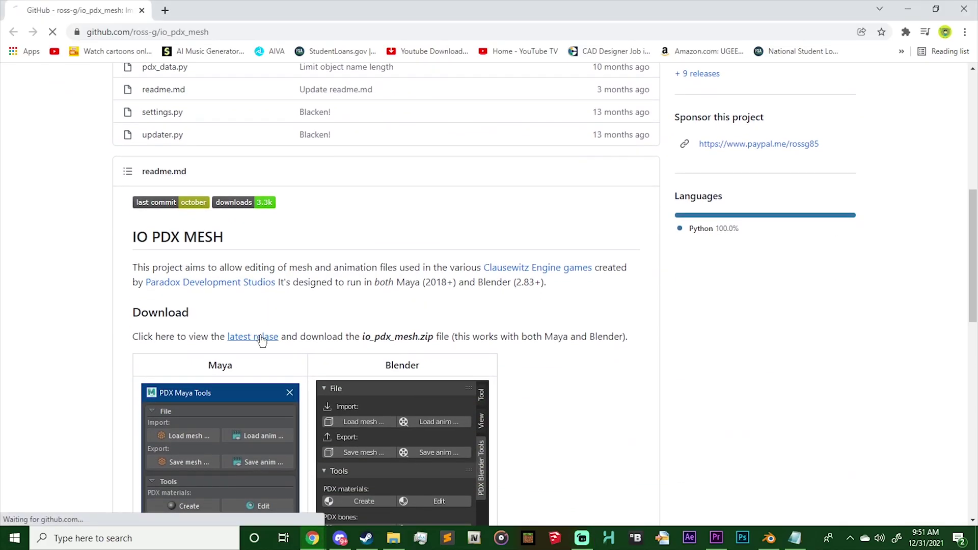
scroll(260, 340, down, 3)
scroll(261, 340, down, 2)
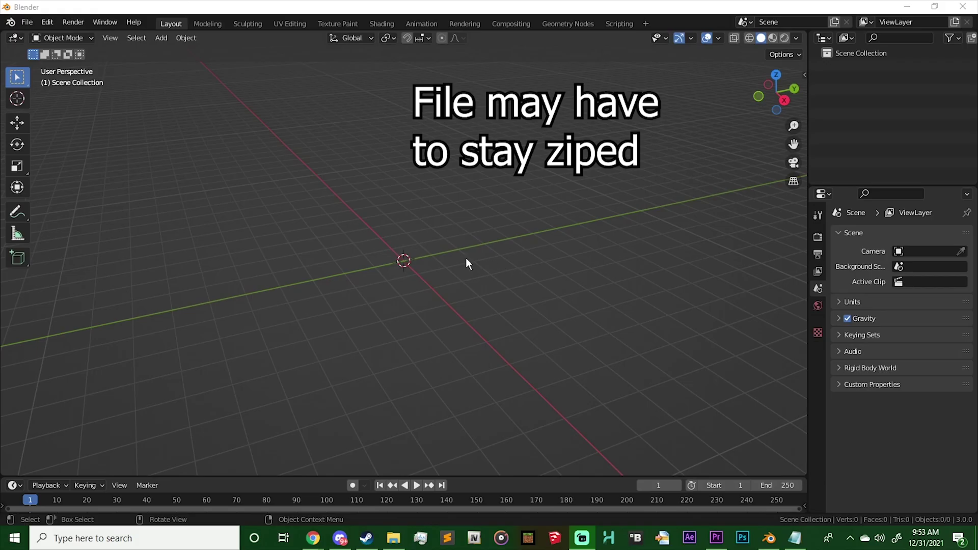
Check under Edit > Preferences > Add-ons that Import-Export: IO PDX Mesh is enabled.
click(48, 23)
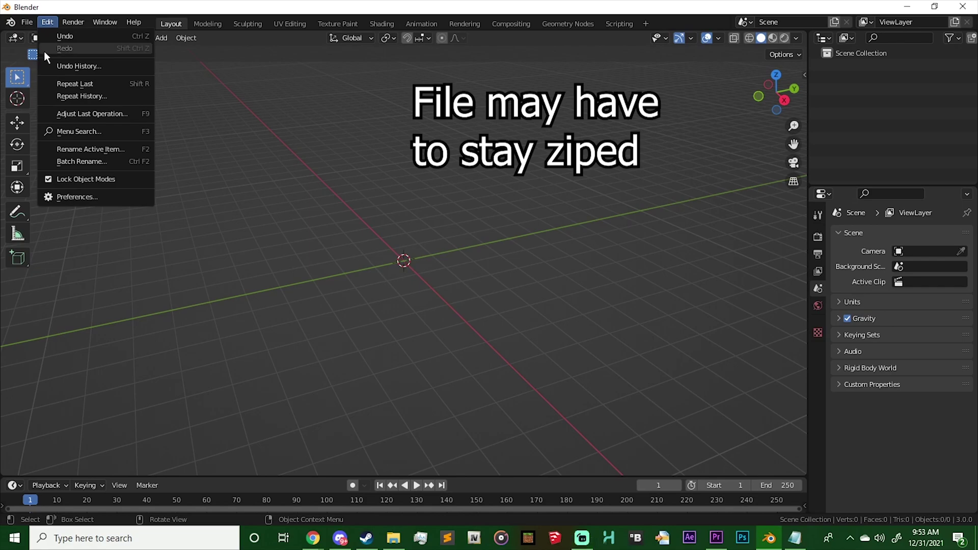
click(76, 198)
scroll(272, 167, down, 2)
scroll(271, 167, down, 5)
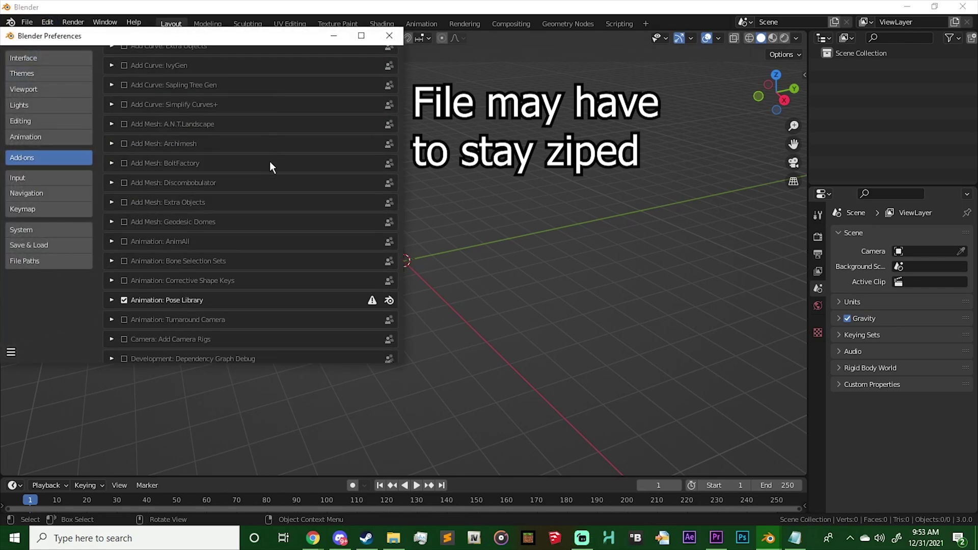
scroll(271, 166, down, 5)
scroll(271, 167, down, 5)
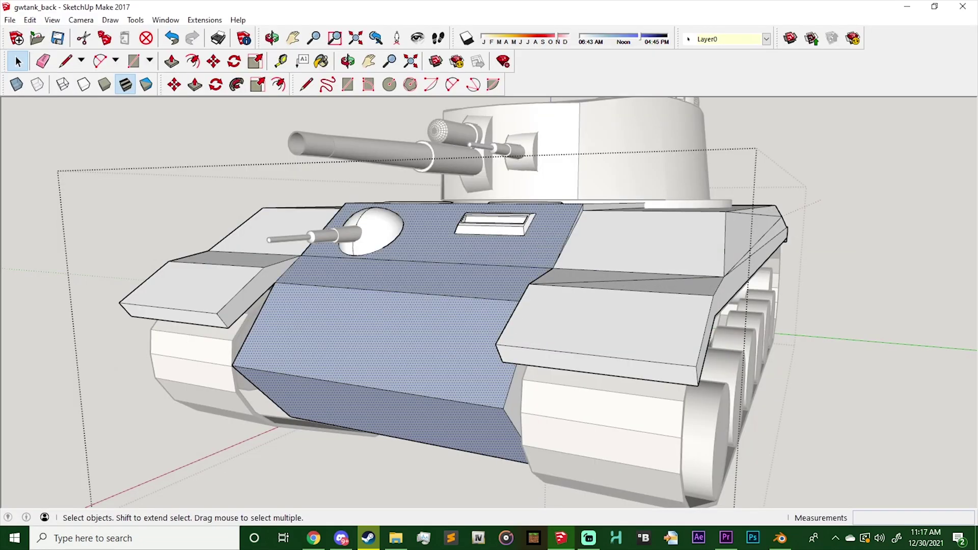
Reverse the selected blue front-hull faces, then orbit around the tank to check them.
right_click(441, 253)
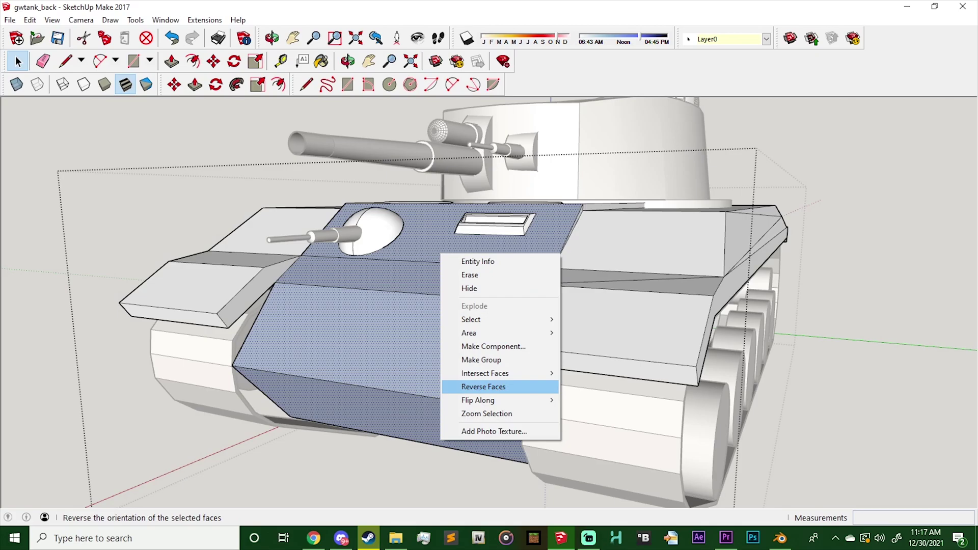
click(483, 387)
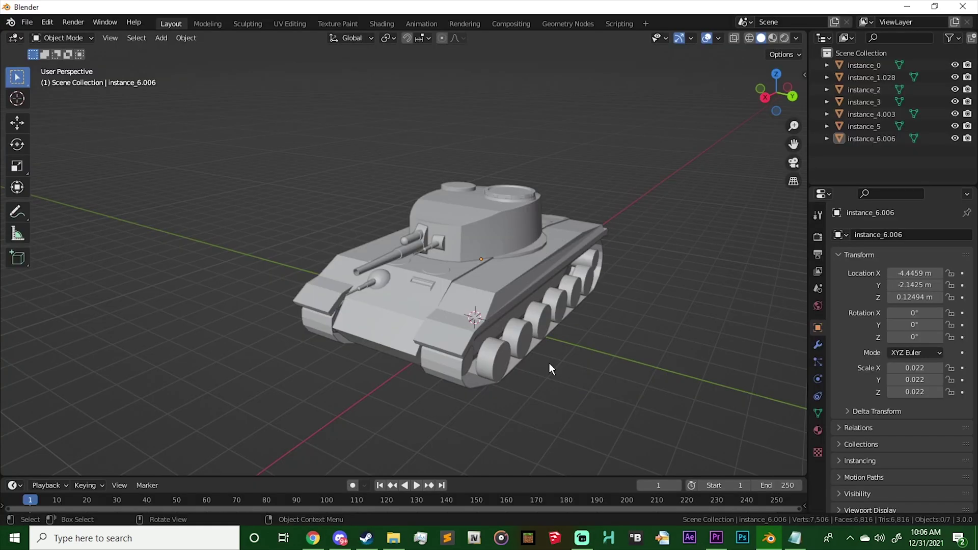
middle_drag(549, 363, 517, 363)
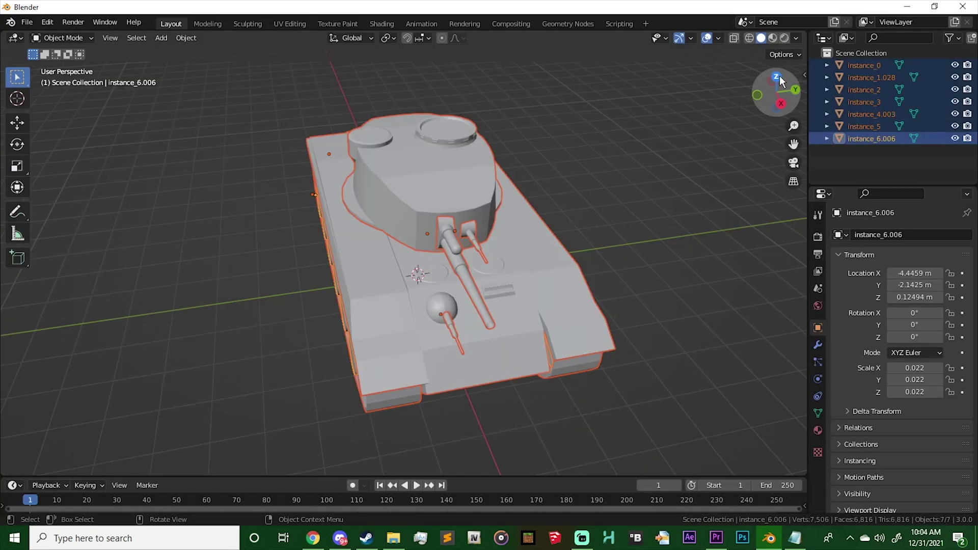
Rotate the whole tank 90 degrees from top view, then return to perspective.
click(776, 75)
text(r90)
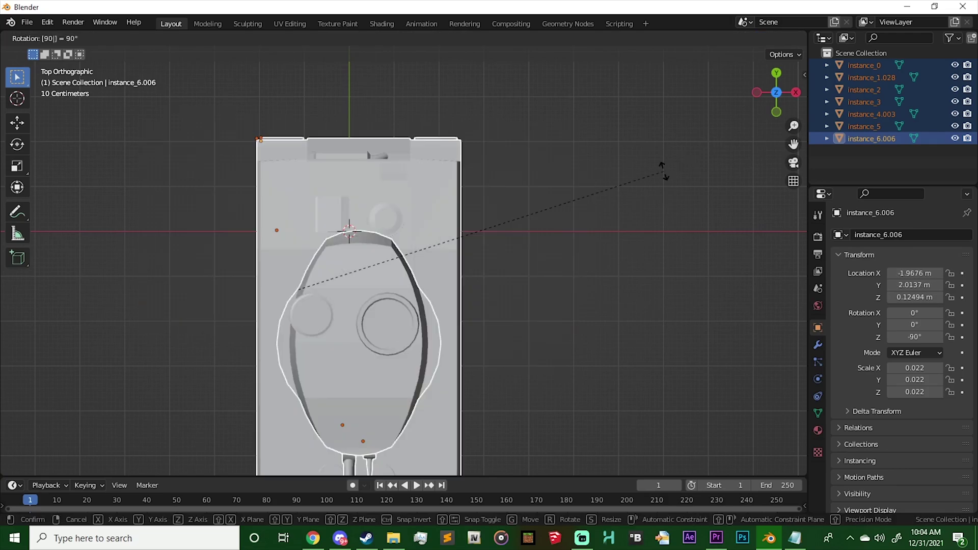
key(Return)
middle_drag(663, 171, 567, 82)
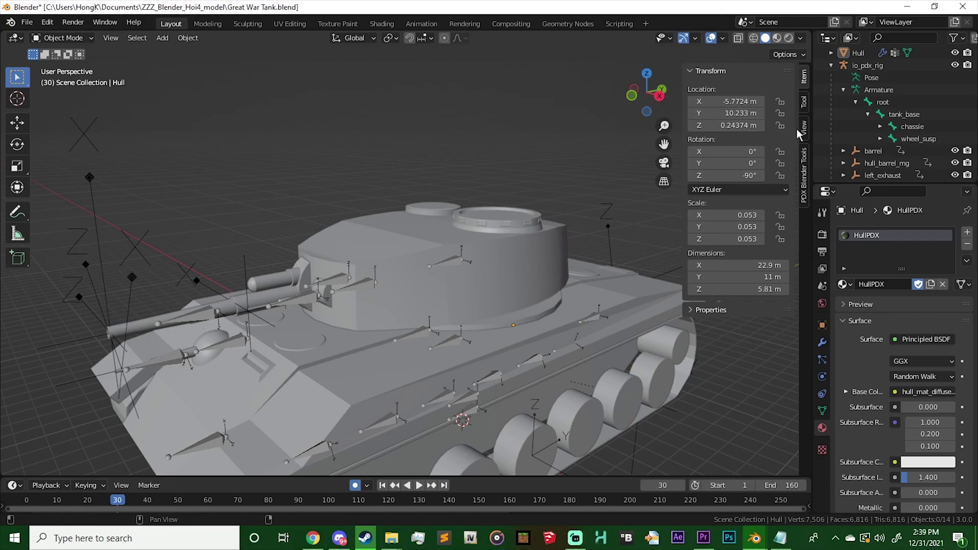
Keep the 3D cursor rotation mode at Quaternion (WXYZ) in the sidebar View tab.
click(804, 130)
click(770, 379)
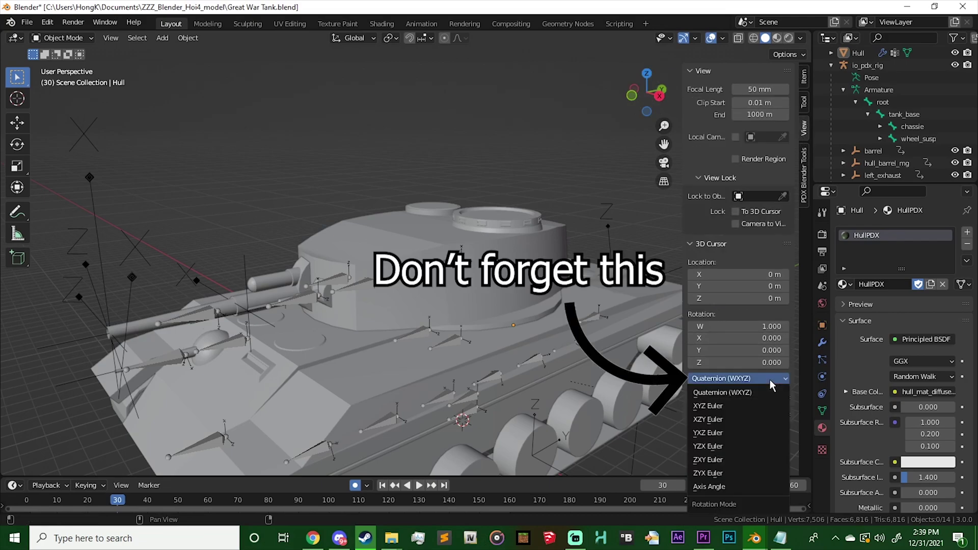
click(760, 390)
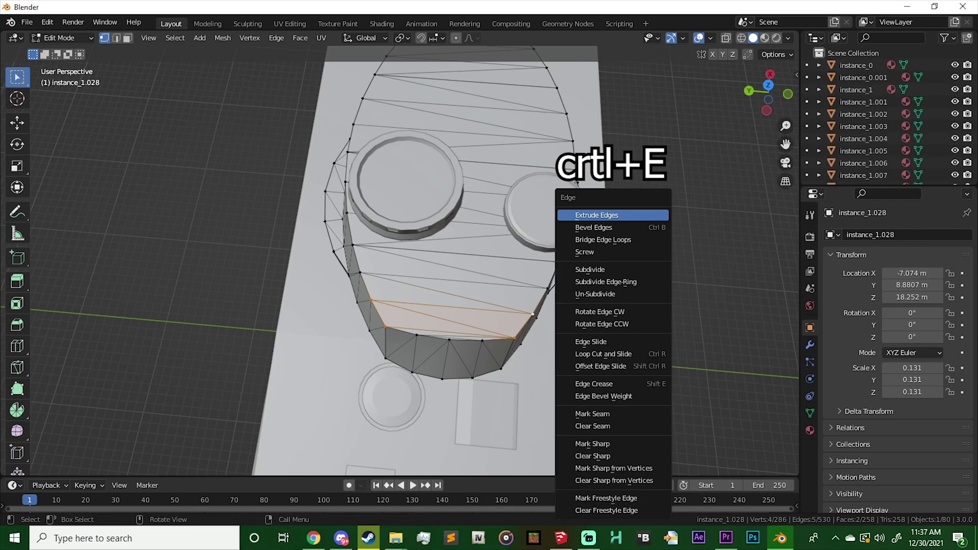
Mark the selected lower turret edges as a seam, then Smart UV Project the whole mesh.
click(592, 413)
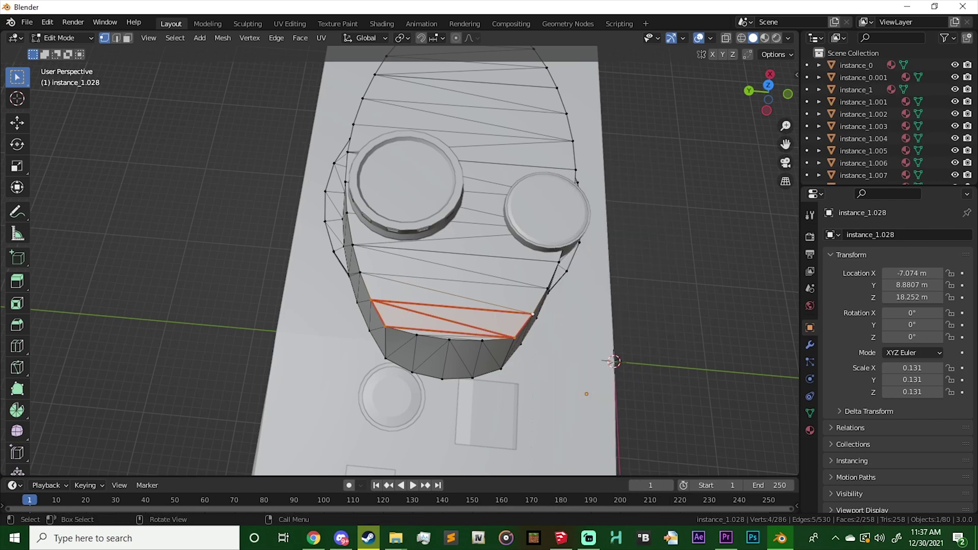
key(a)
click(321, 38)
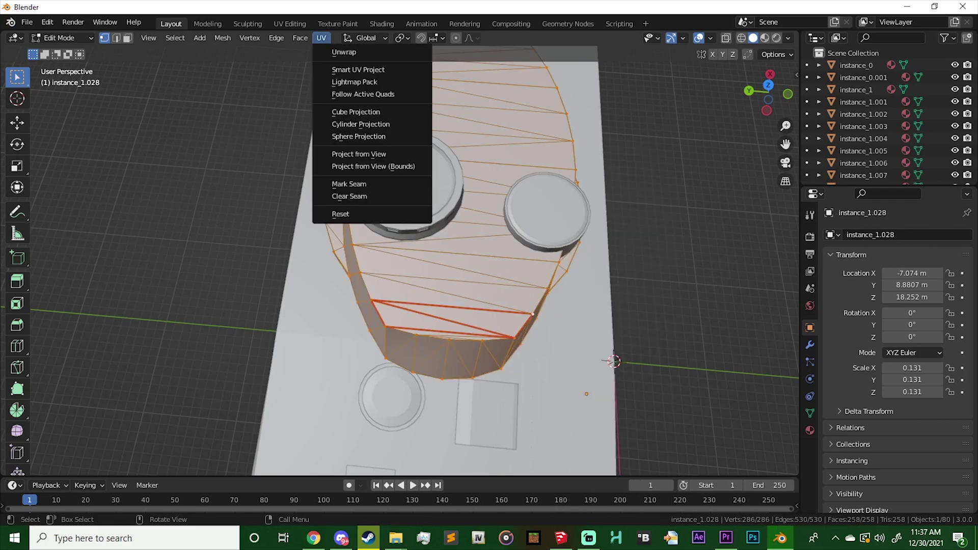
click(349, 68)
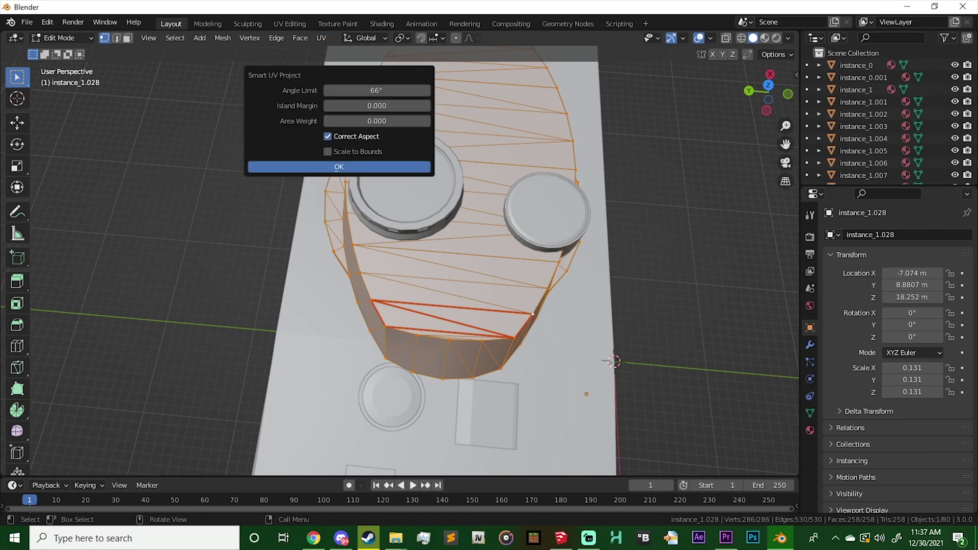
click(338, 167)
click(290, 23)
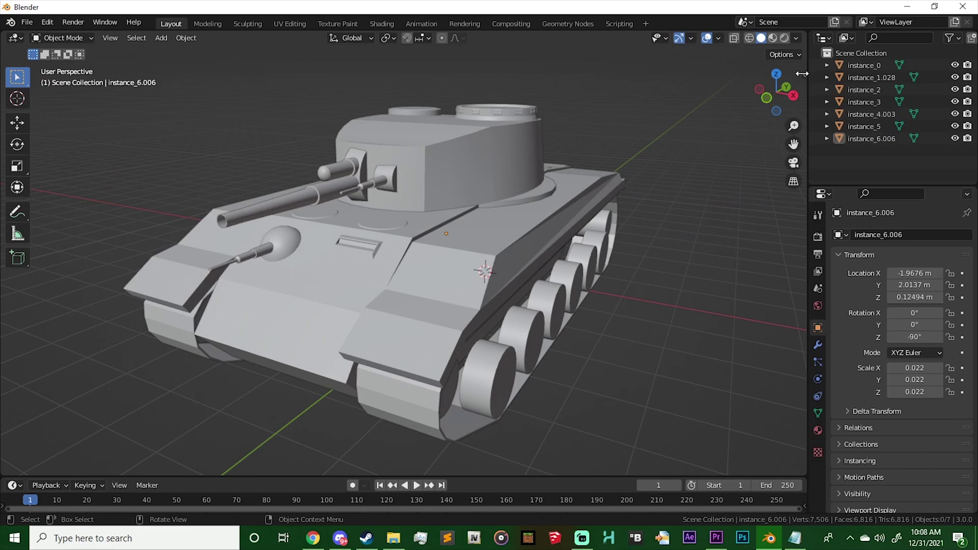
Create a PDX material named 'material' of type PdxMeshAdvanced in PDX Blender Tools.
key(n)
click(714, 187)
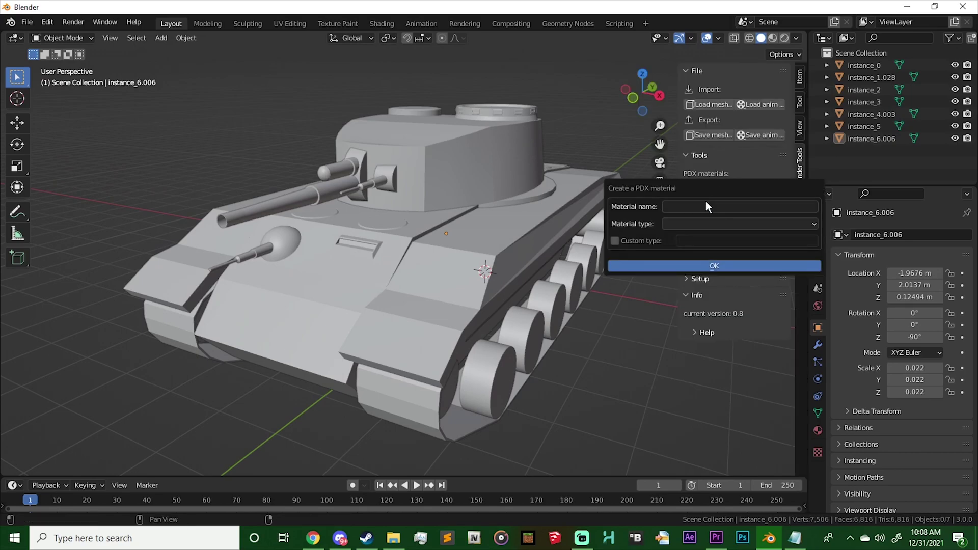
text(AHHHHHHHHHHHHHHH)
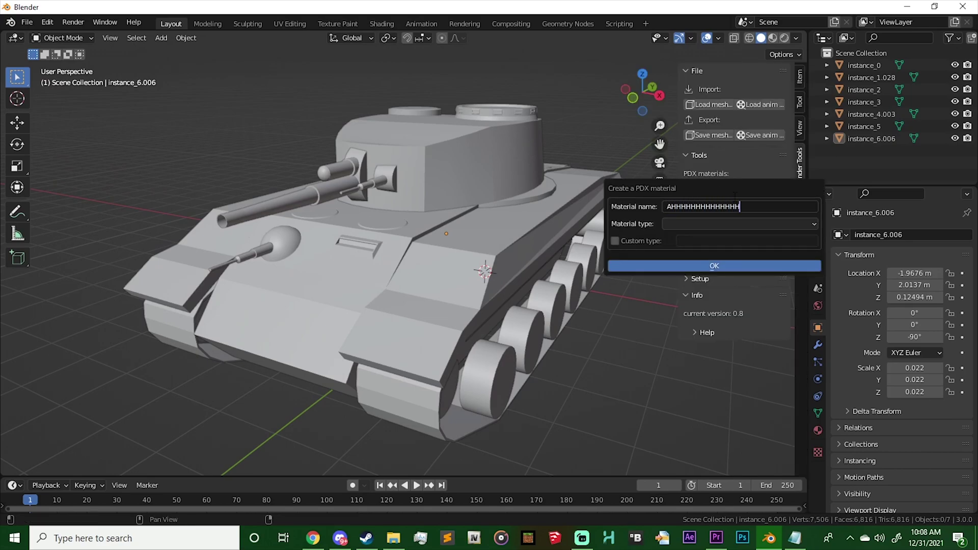
click(752, 221)
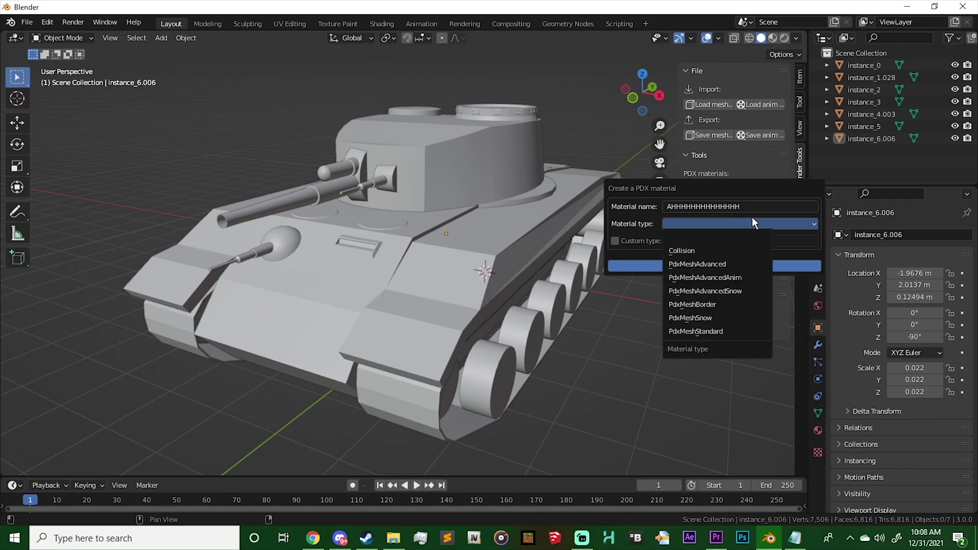
click(731, 262)
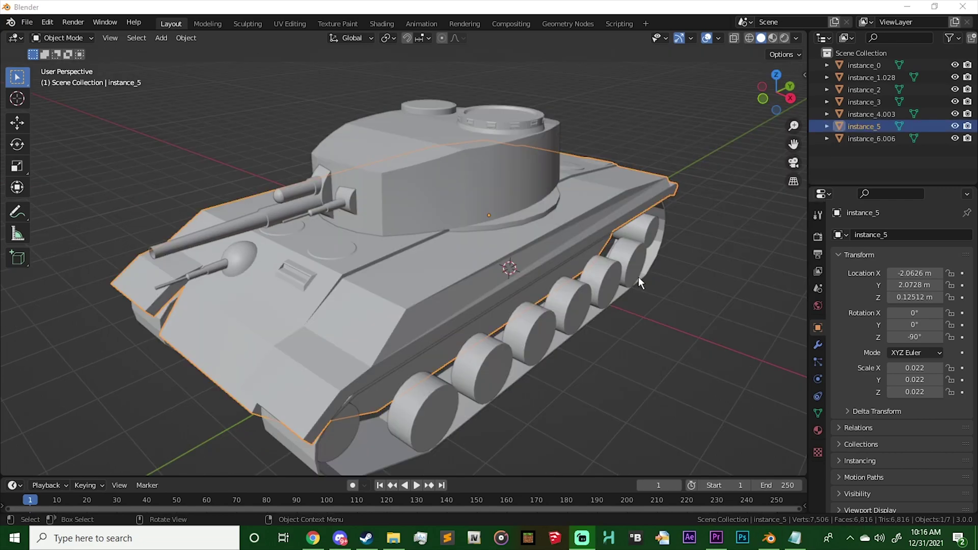
Assign the new PDX material to the hull in the Shader Editor.
click(376, 22)
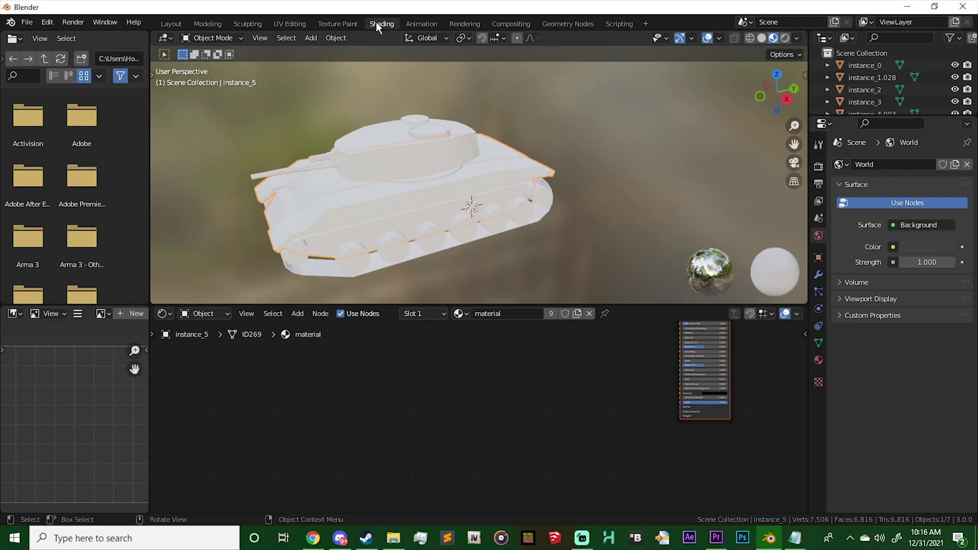
middle_drag(603, 338, 456, 372)
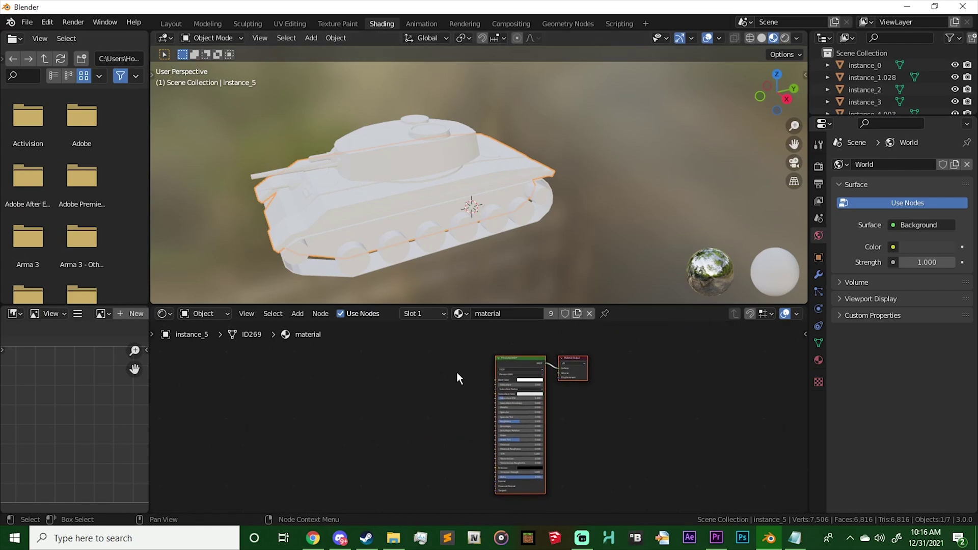
click(465, 317)
click(478, 332)
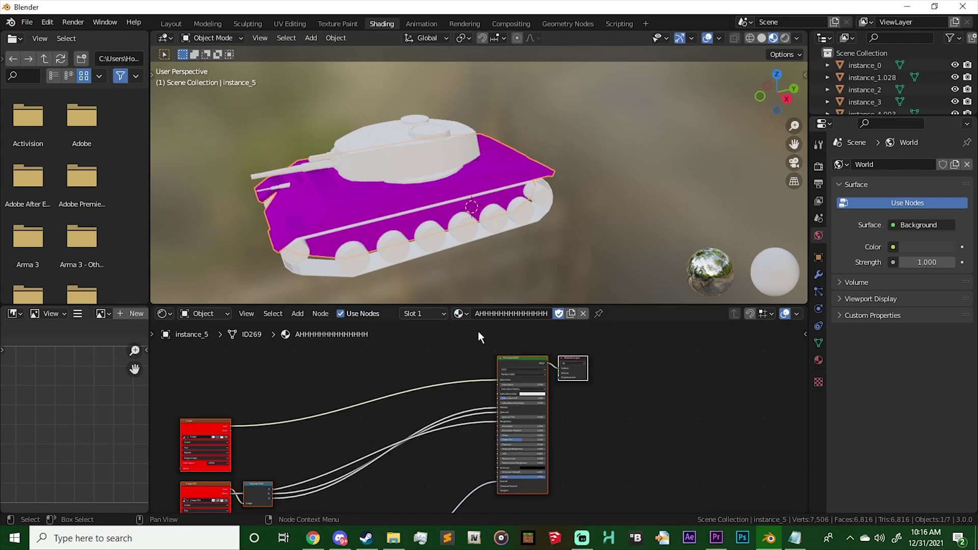
Find and delete the Image.001 and Separate RGB nodes, then pan to the remaining Image node.
middle_drag(340, 483, 499, 406)
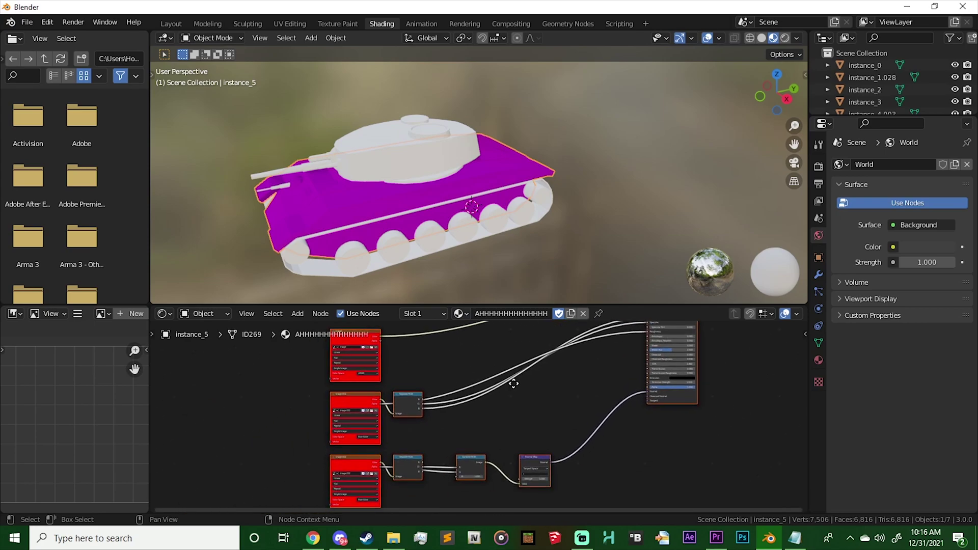
scroll(498, 409, up, 1)
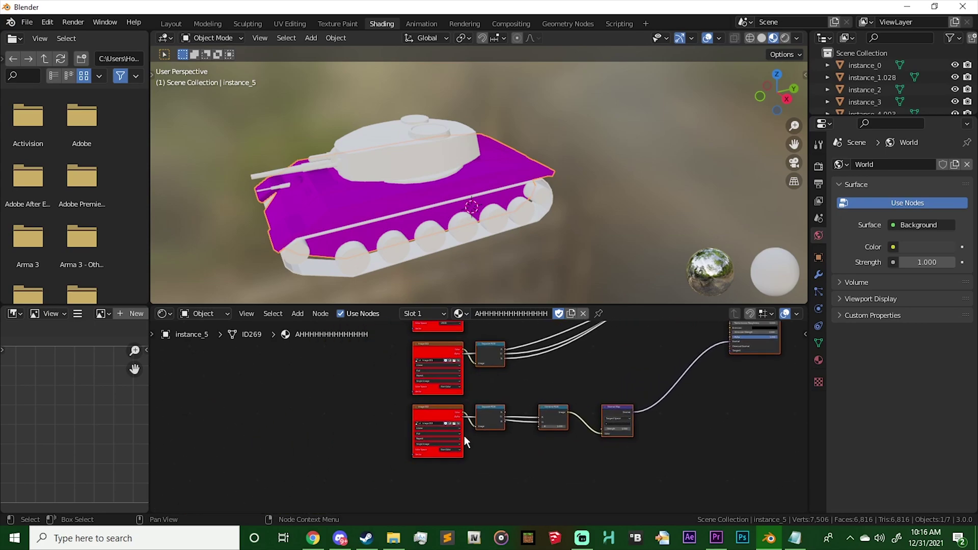
scroll(464, 436, up, 2)
scroll(461, 436, up, 2)
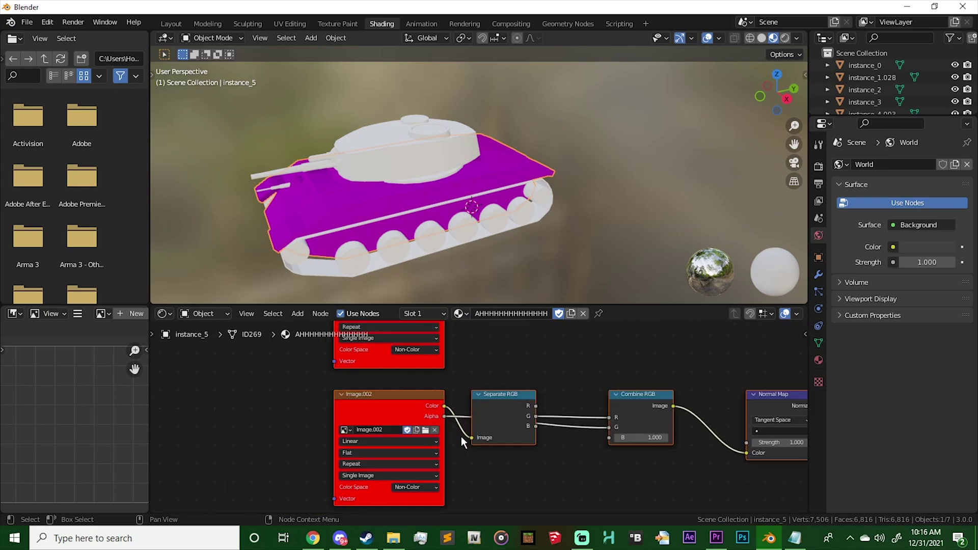
middle_drag(471, 354, 477, 473)
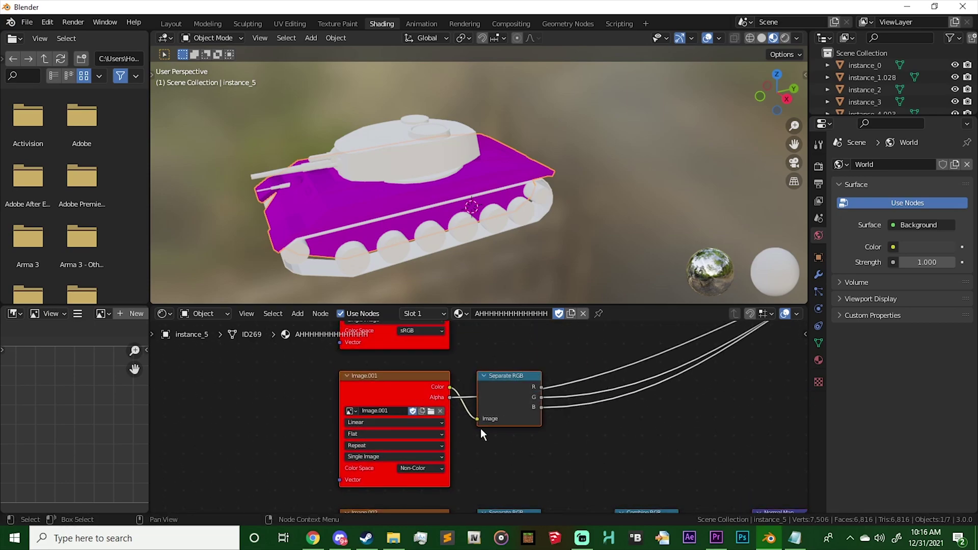
key(x)
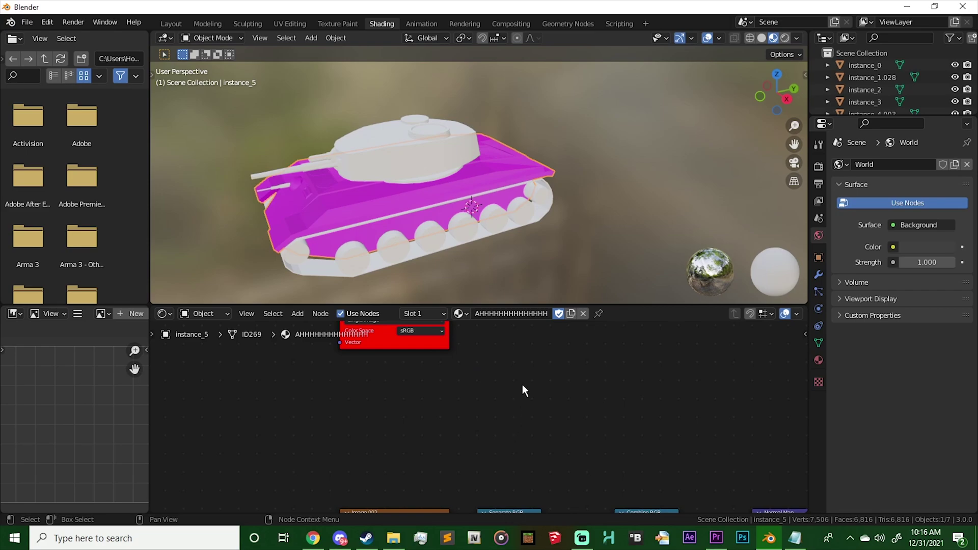
middle_drag(533, 352, 539, 481)
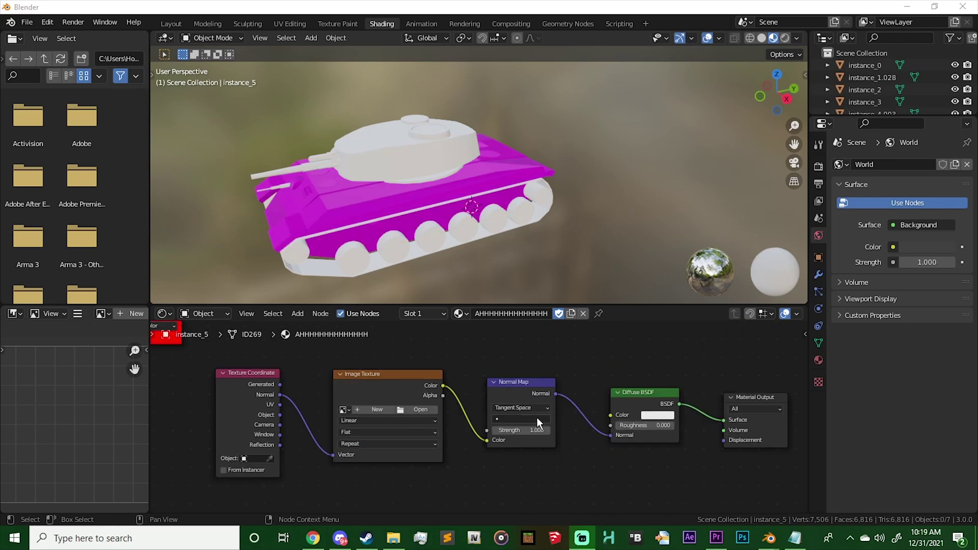
Set the Normal Map to UVMap and create a new 1024 px 'hull' image texture.
click(537, 418)
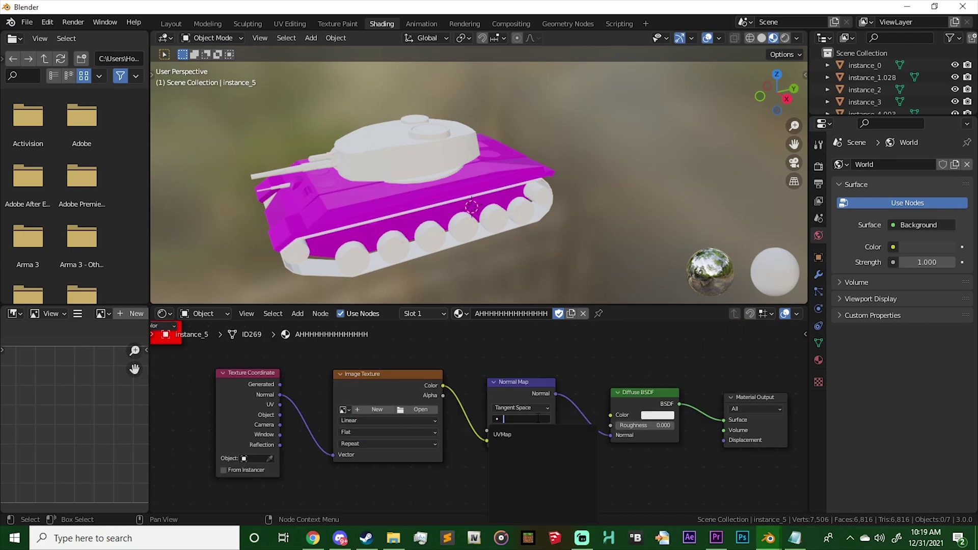
click(528, 434)
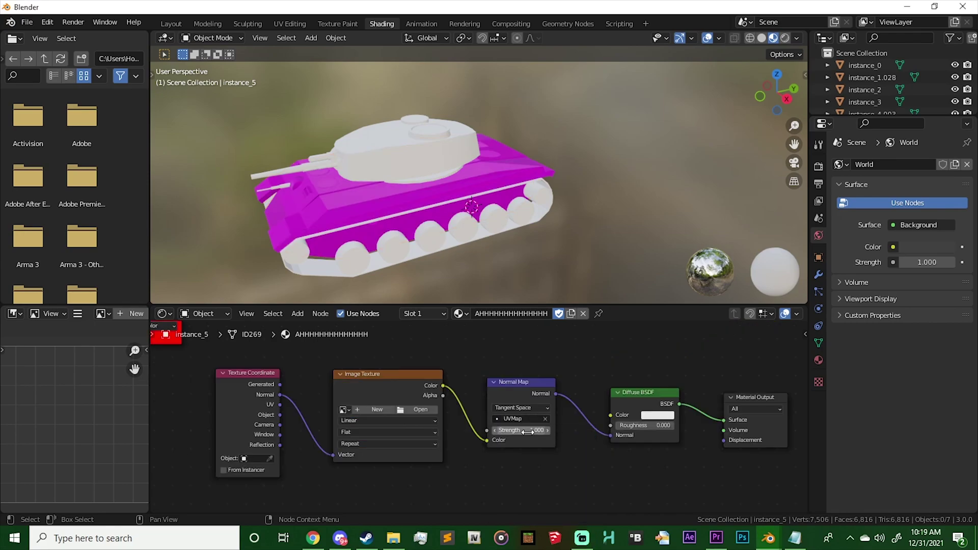
click(383, 412)
text(hull)
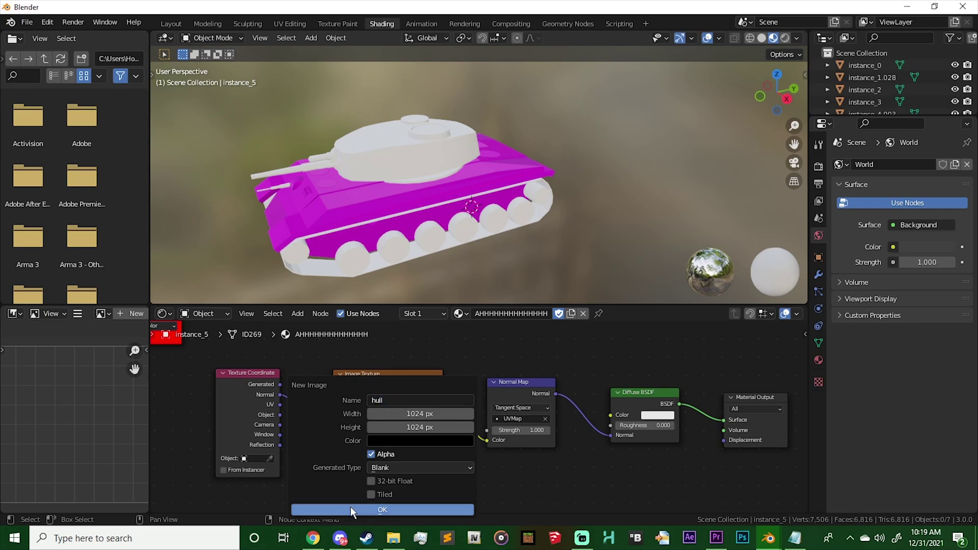
click(351, 508)
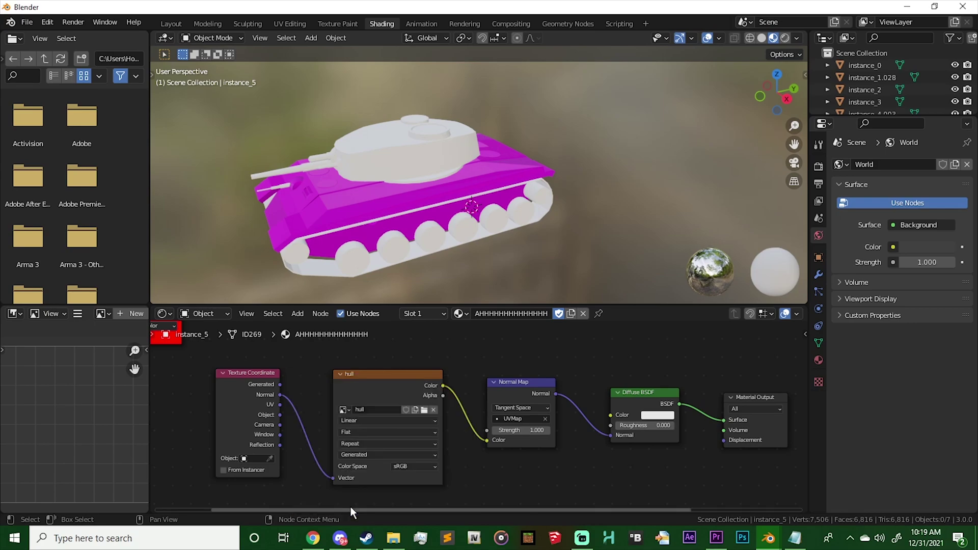
Set instance_5 as the Texture Coordinate object and display 'hull' in the Image Editor.
click(270, 460)
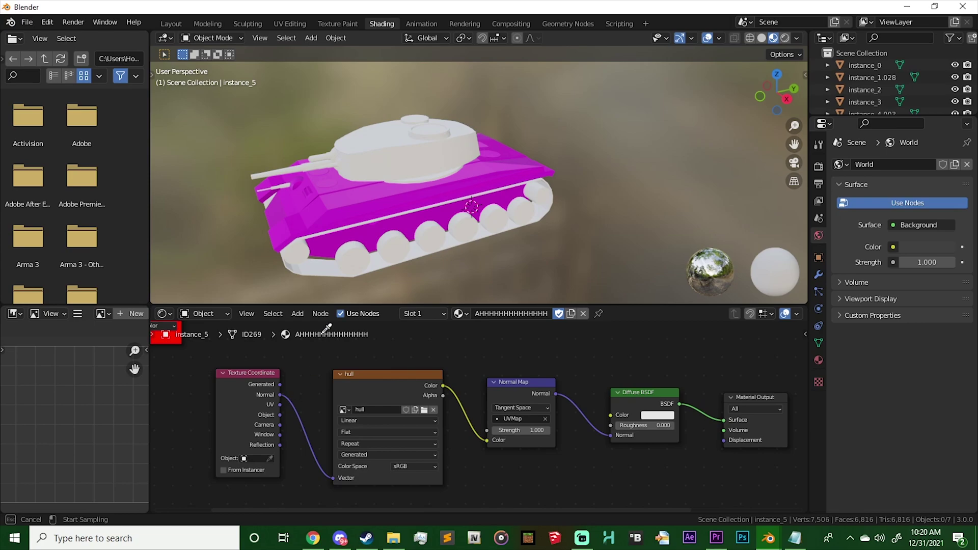
click(327, 202)
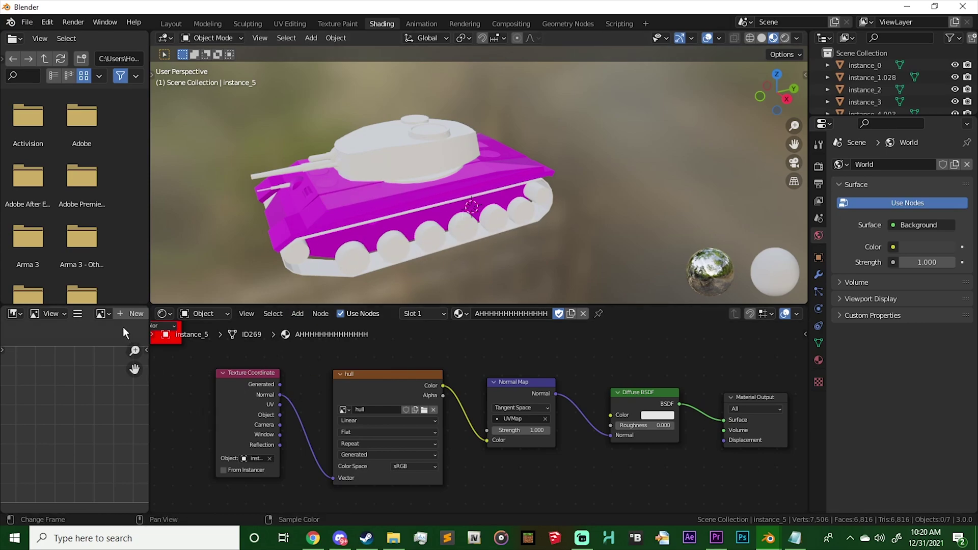
click(101, 314)
click(121, 333)
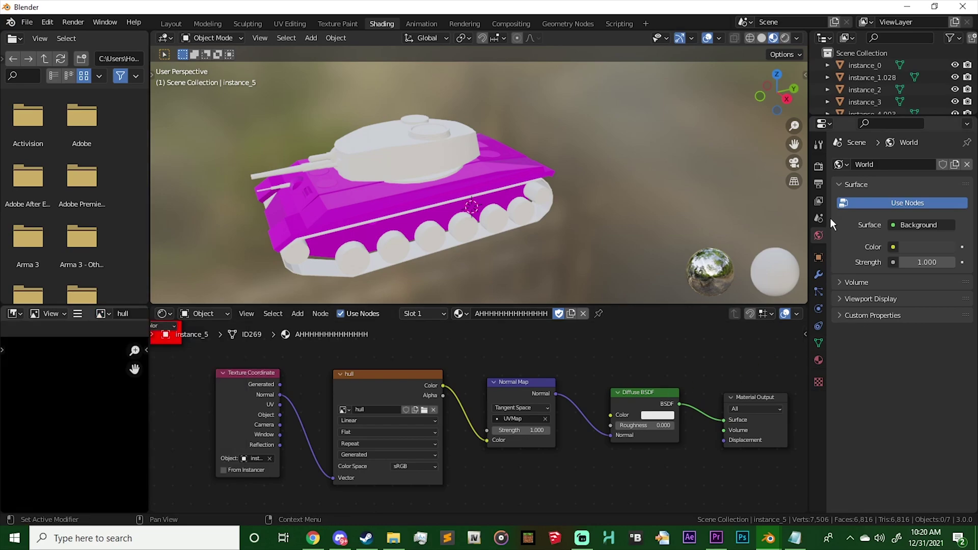
Switch the render engine to Cycles in Render Properties.
click(816, 167)
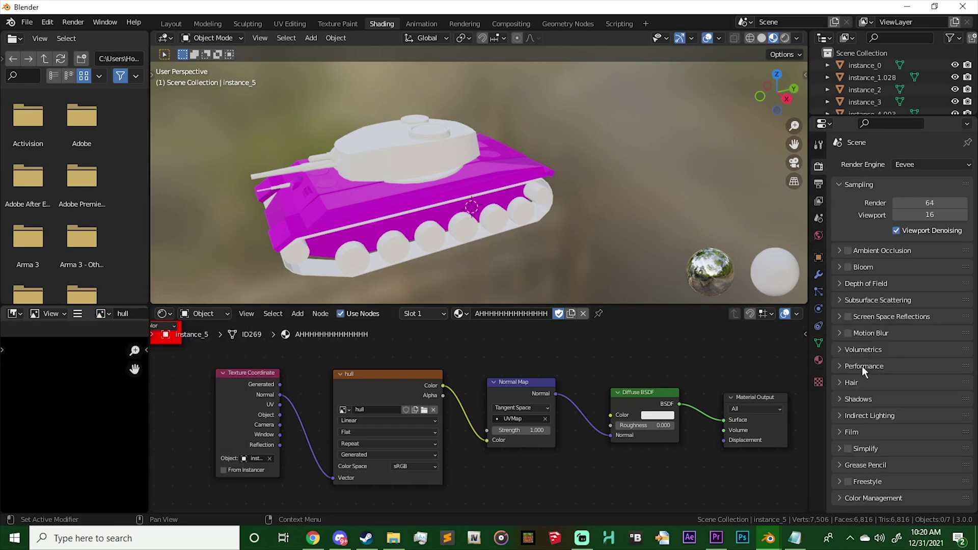
click(919, 161)
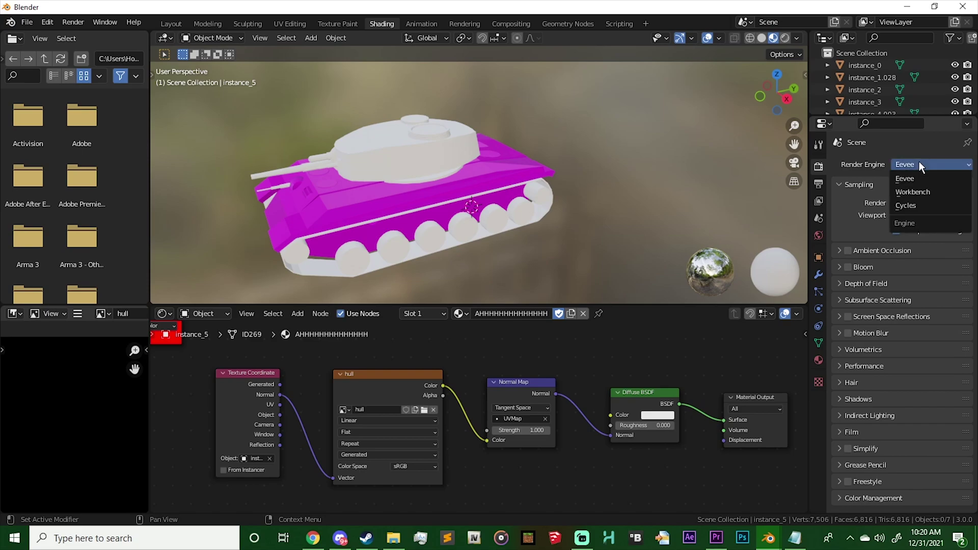
click(923, 206)
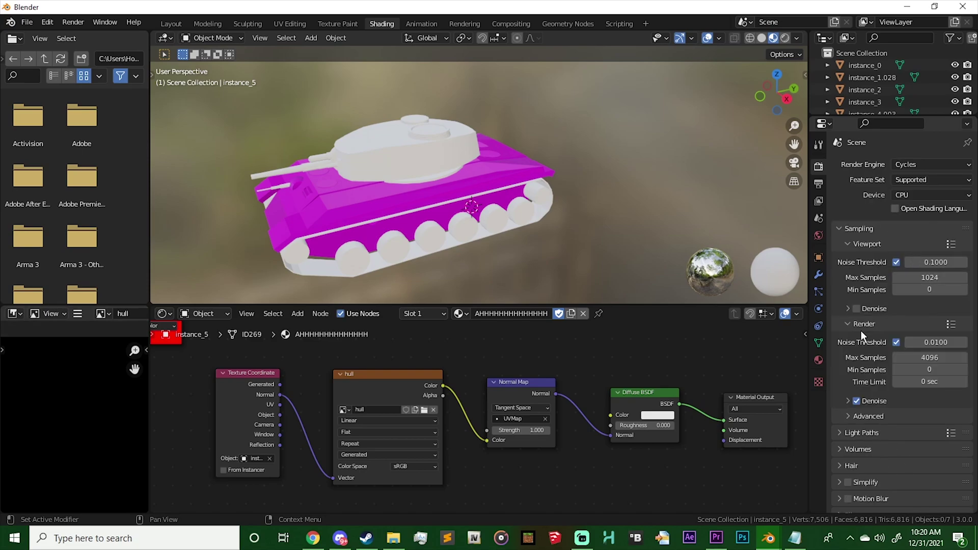
scroll(862, 331, down, 2)
scroll(857, 371, down, 2)
Bake a Normal map from the selected tank into the hull image and fit it in view.
click(887, 454)
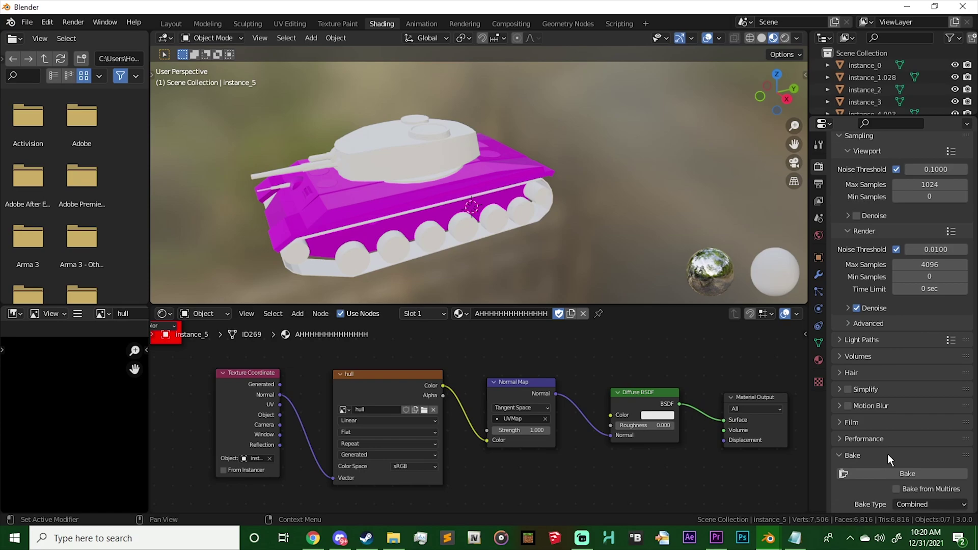
scroll(883, 393, down, 4)
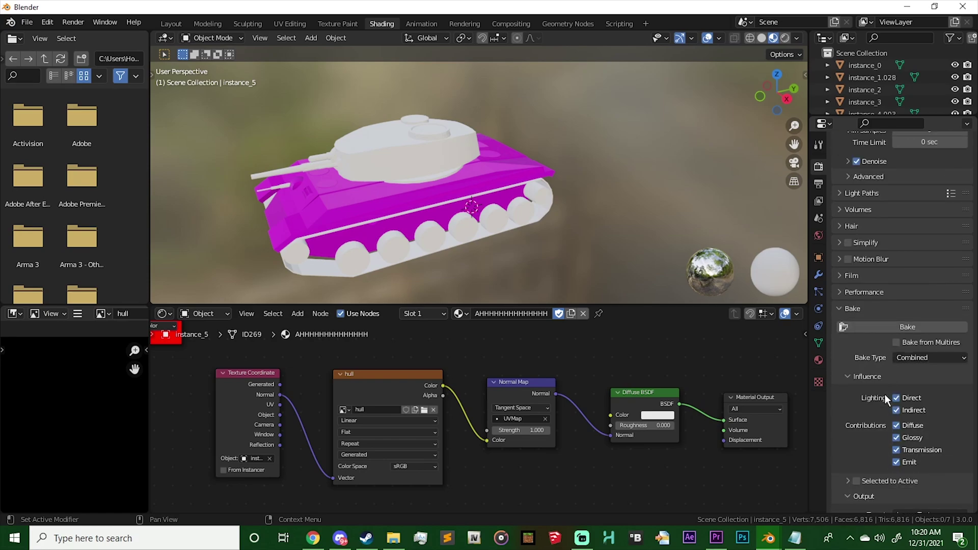
click(919, 360)
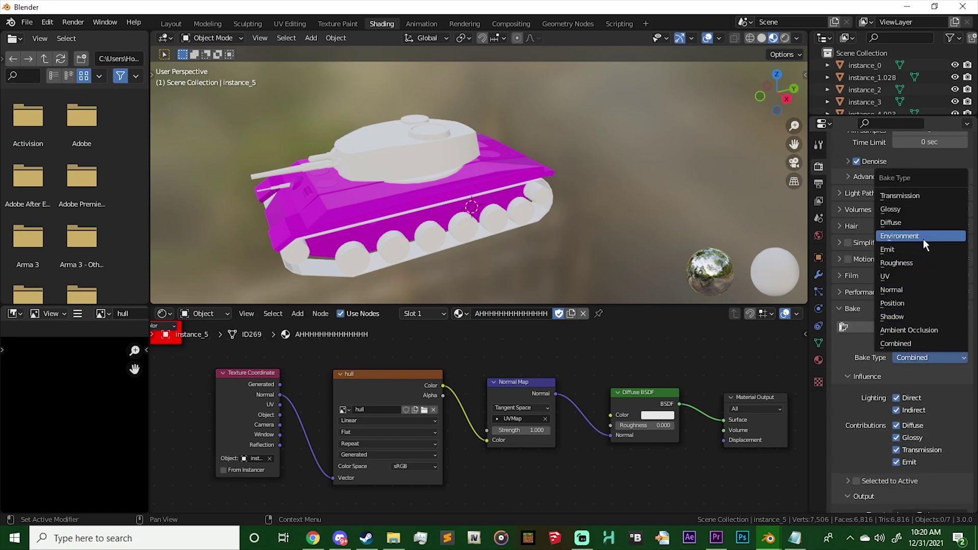
click(928, 287)
scroll(872, 362, down, 1)
scroll(873, 361, down, 2)
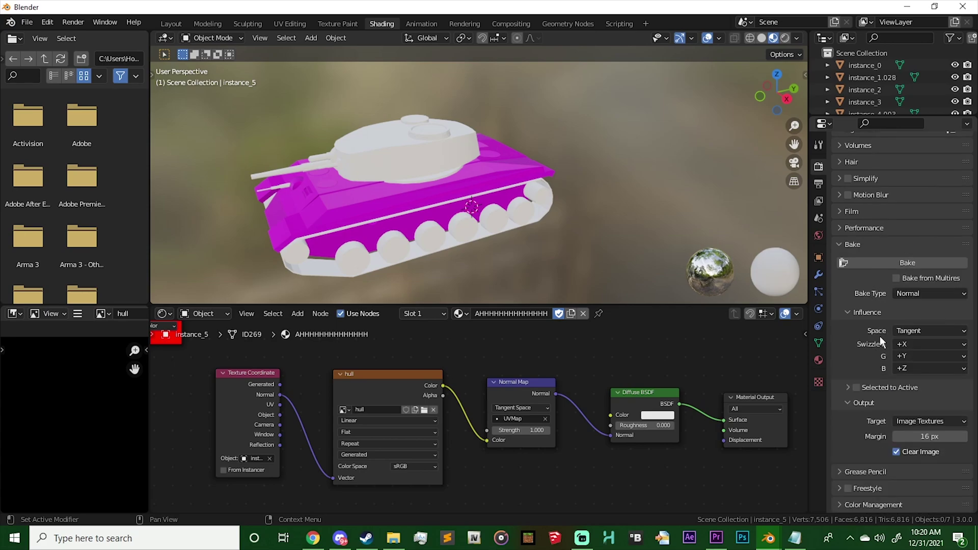
click(404, 196)
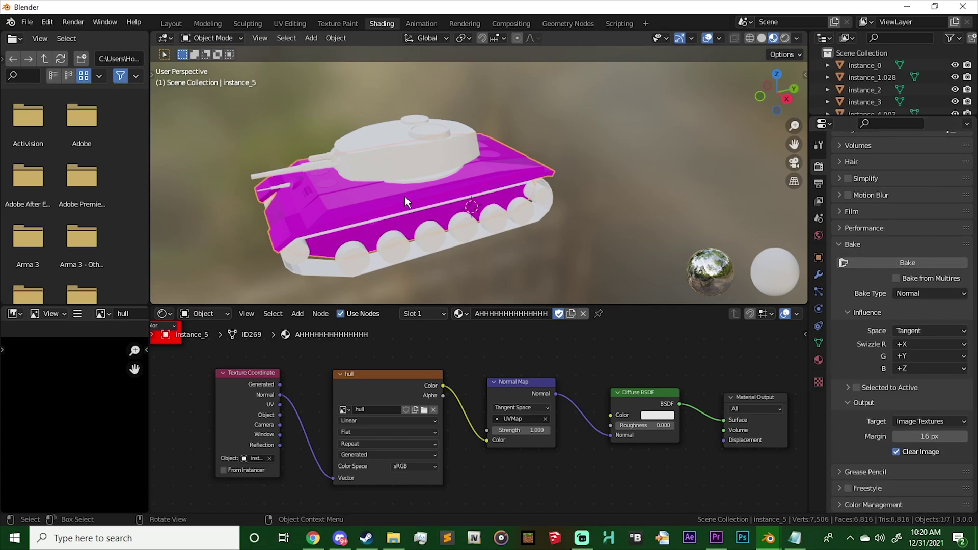
click(863, 262)
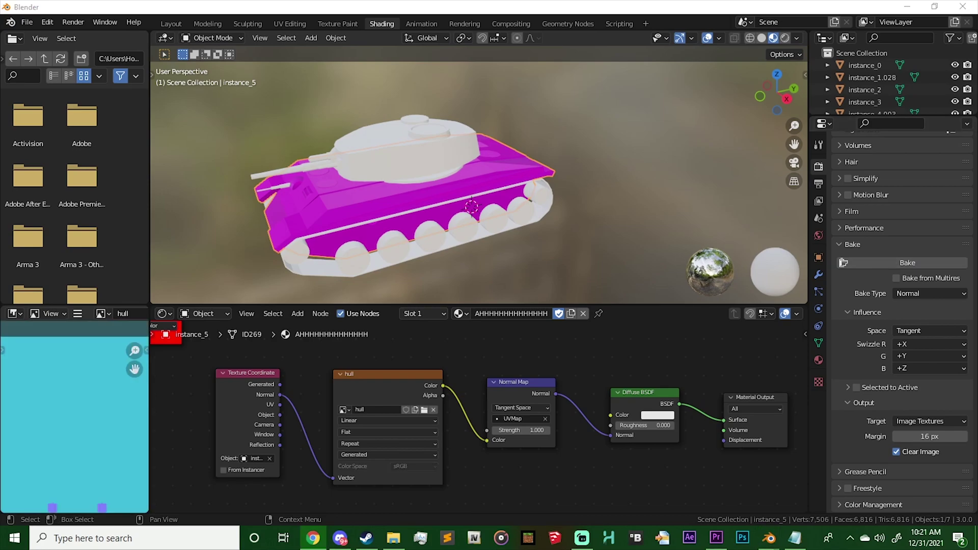
key(Home)
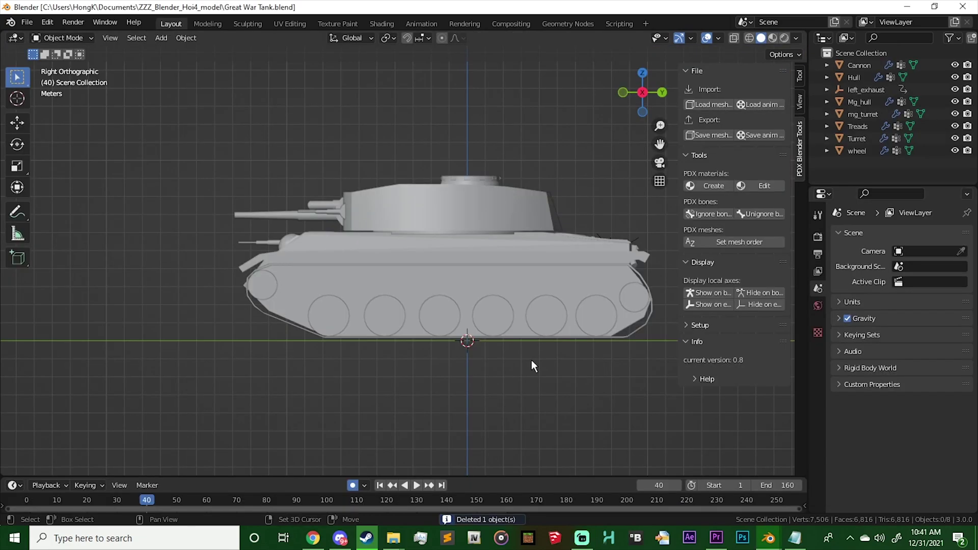
Add an armature at the tank's base, with its axes shown and drawn in front.
key(shift+a)
click(531, 360)
click(891, 441)
click(890, 454)
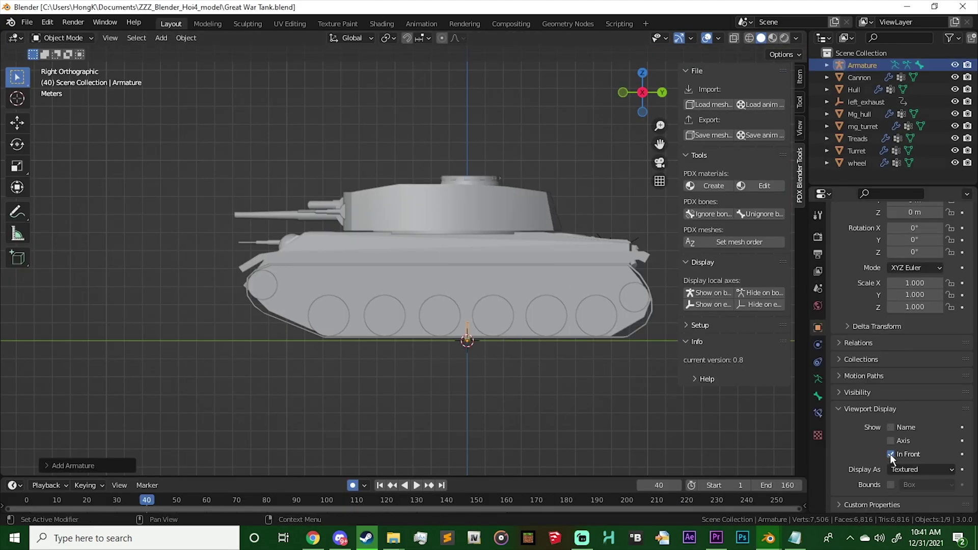
scroll(531, 314, up, 3)
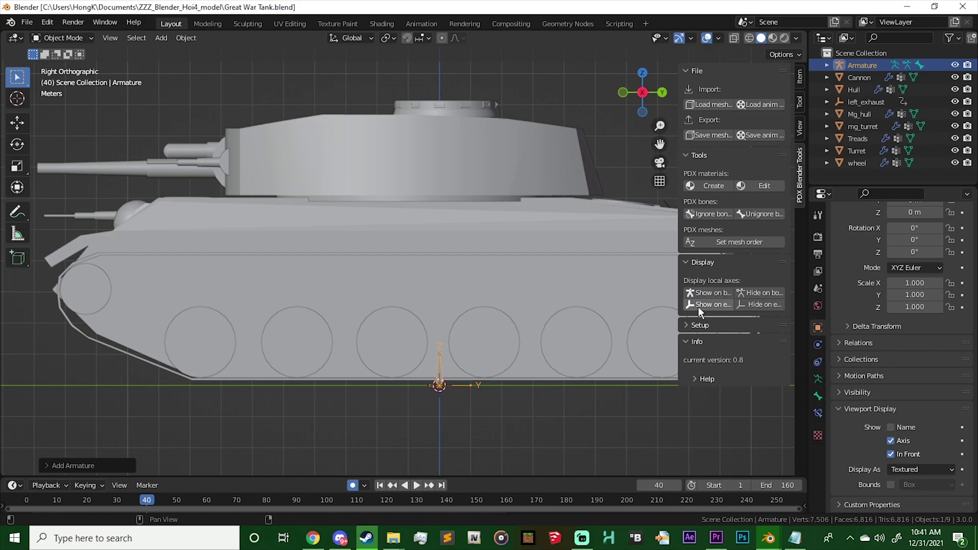
scroll(502, 401, up, 3)
Cancel the object rotation, then turn the bone 90 degrees in Edit Mode.
key(r)
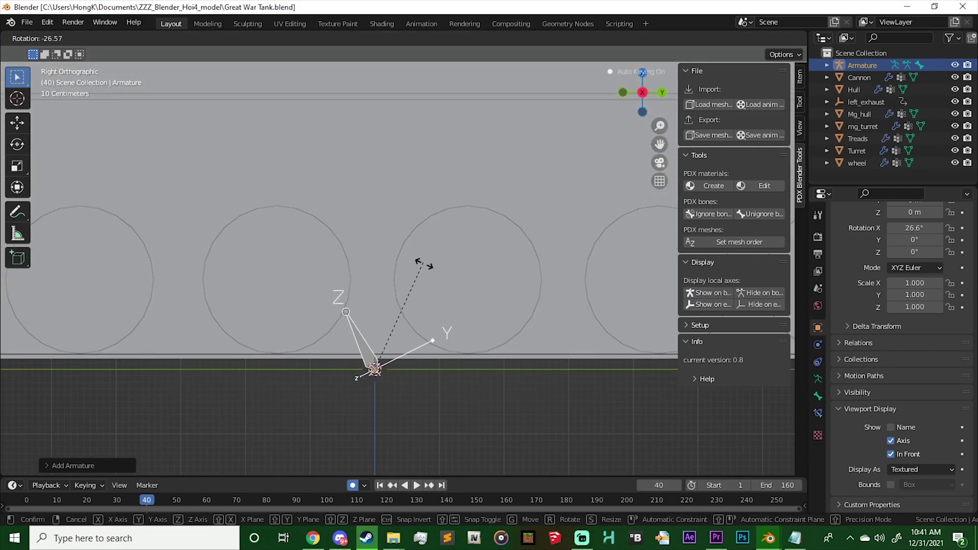
right_click(375, 223)
click(77, 38)
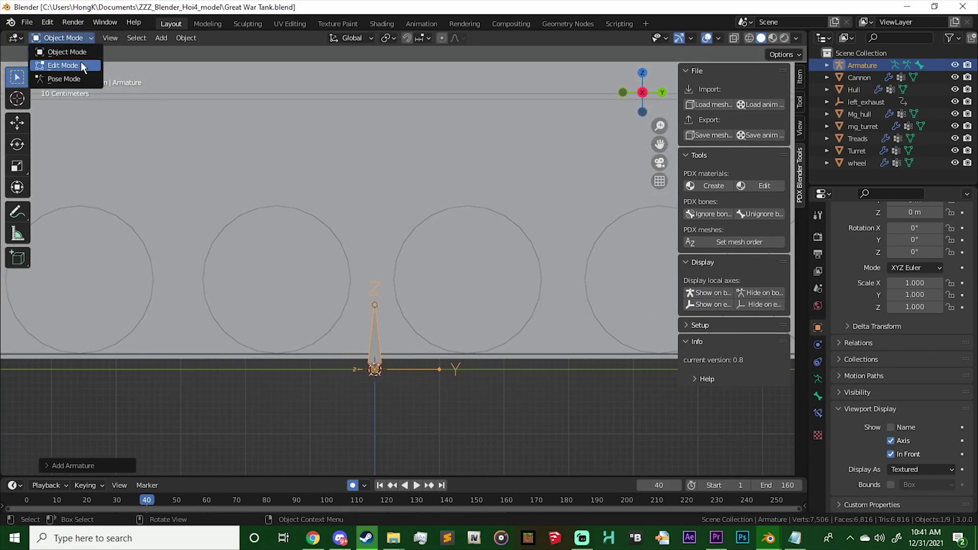
click(63, 65)
key(r)
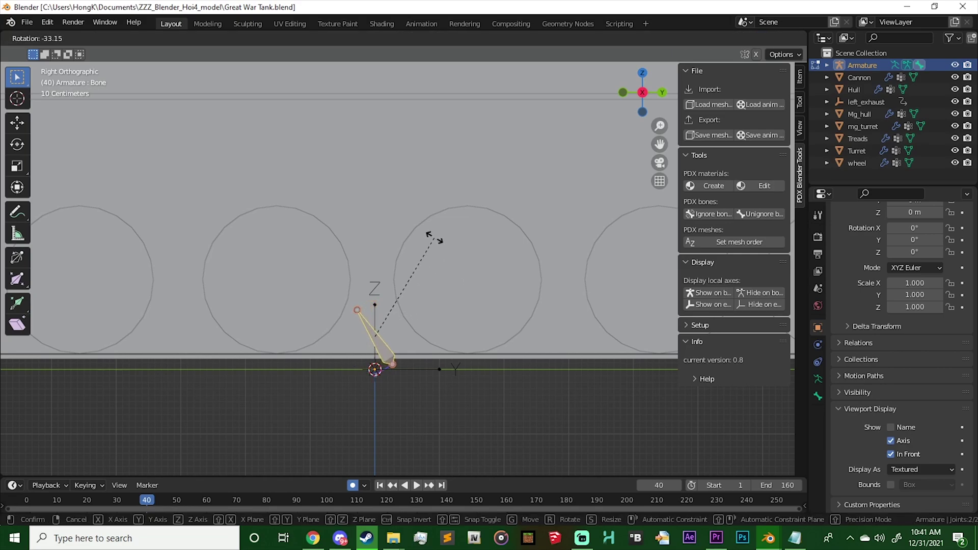
text(90)
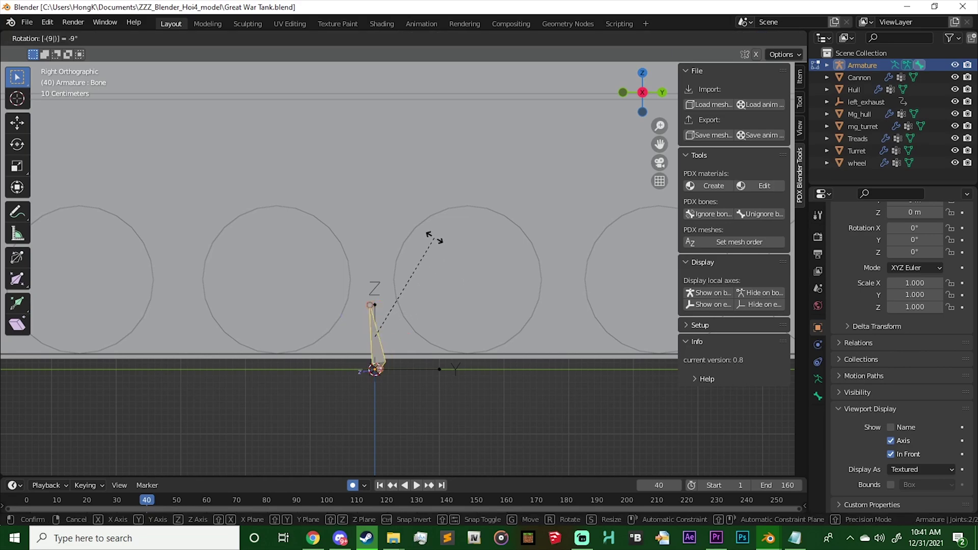
key(Return)
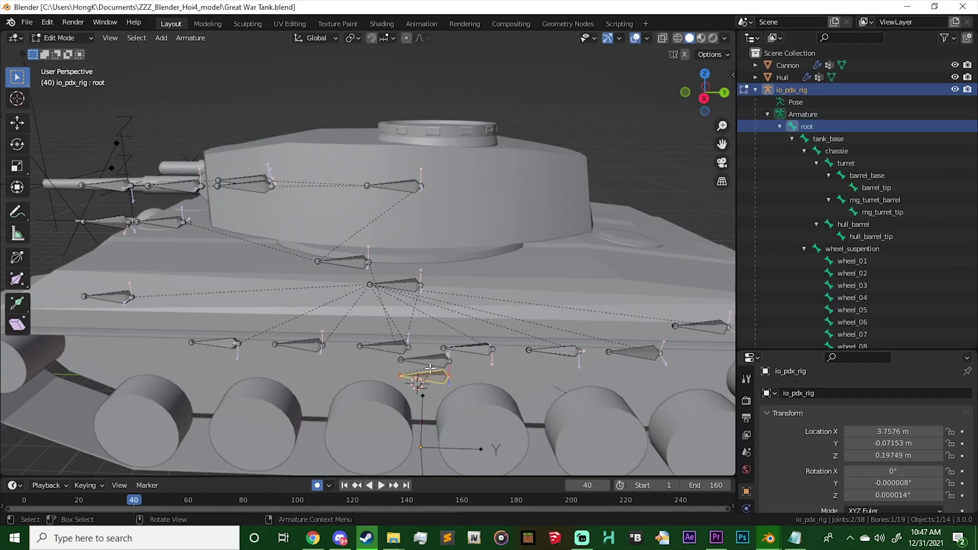
Inspect the chassie, wheel_suspention, turret, mg_turret and barrel bones of io_pdx_rig.
click(352, 265)
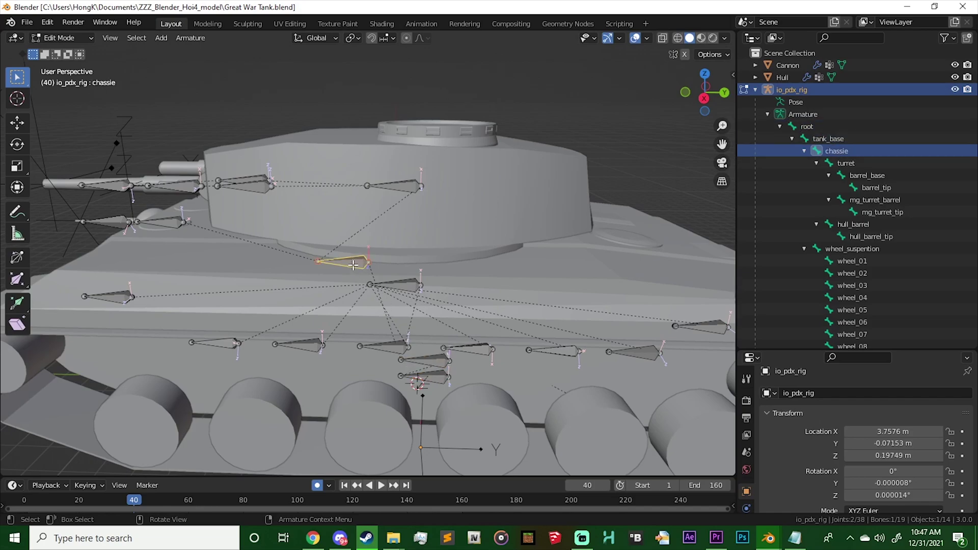
click(403, 285)
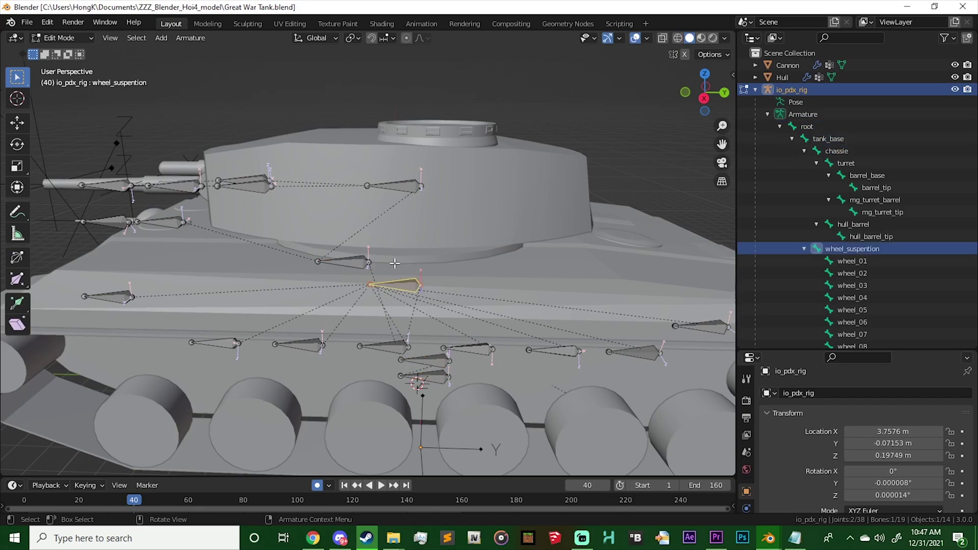
click(400, 185)
middle_drag(400, 186, 398, 265)
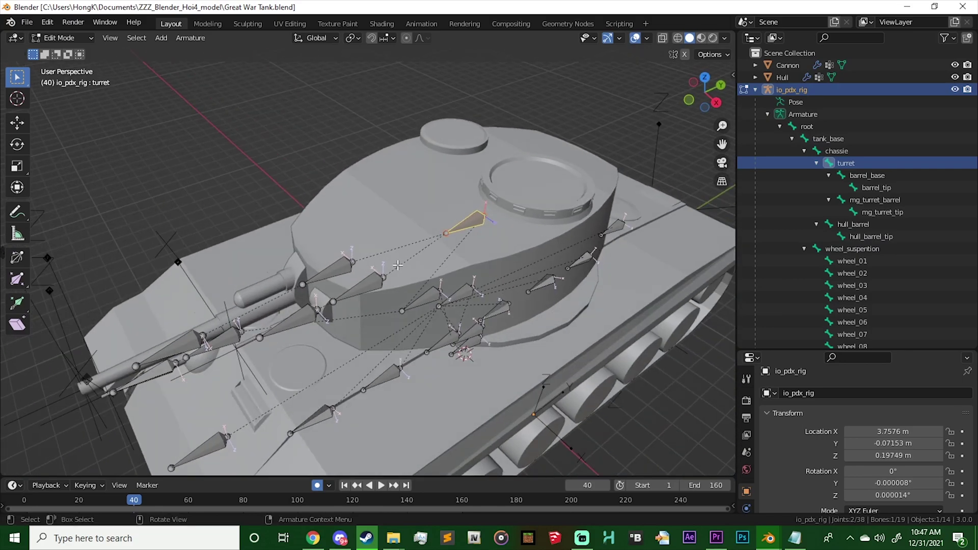
click(337, 293)
click(305, 319)
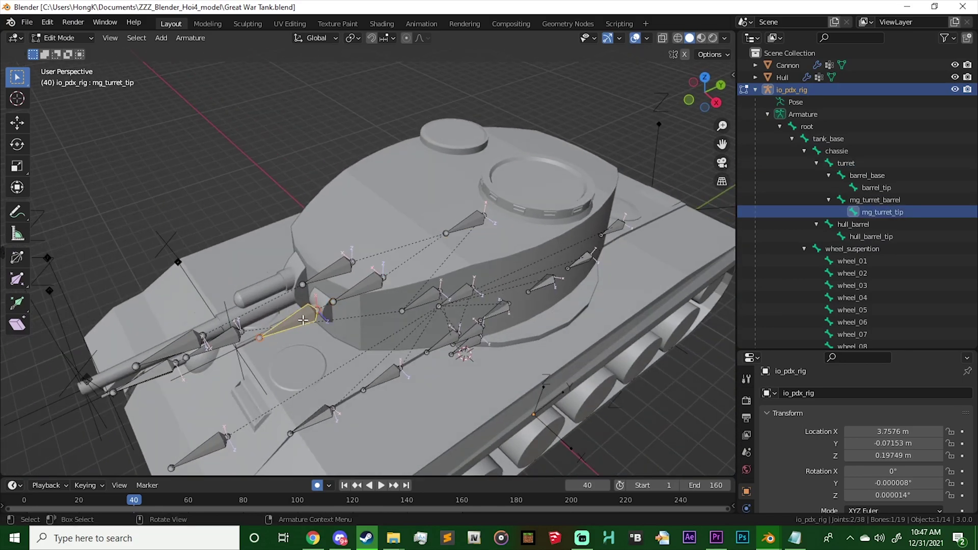
click(315, 285)
click(192, 346)
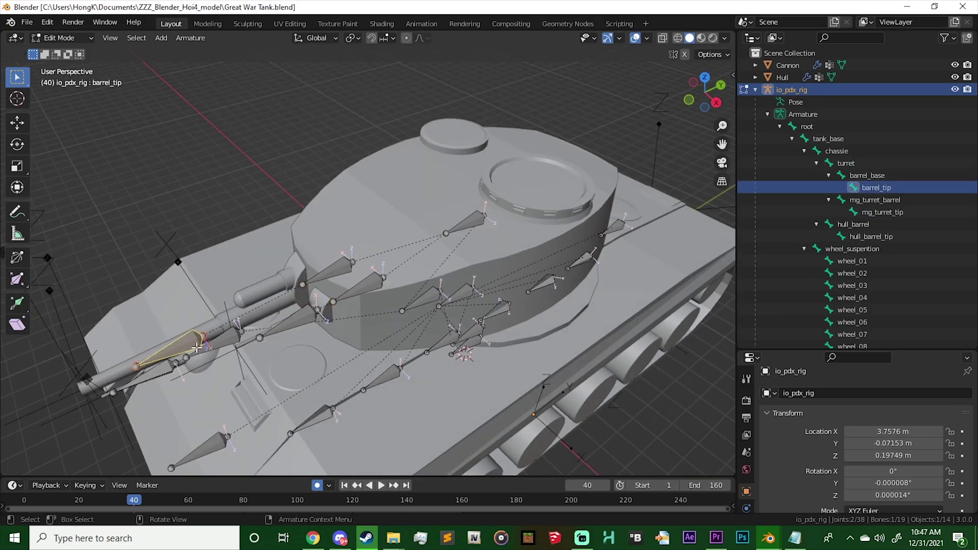
Inspect the hull_barrel, hull_barrel_tip, wheel_01 and wheel_02 bones, then grab the armature.
middle_drag(191, 346, 229, 246)
click(228, 246)
click(167, 248)
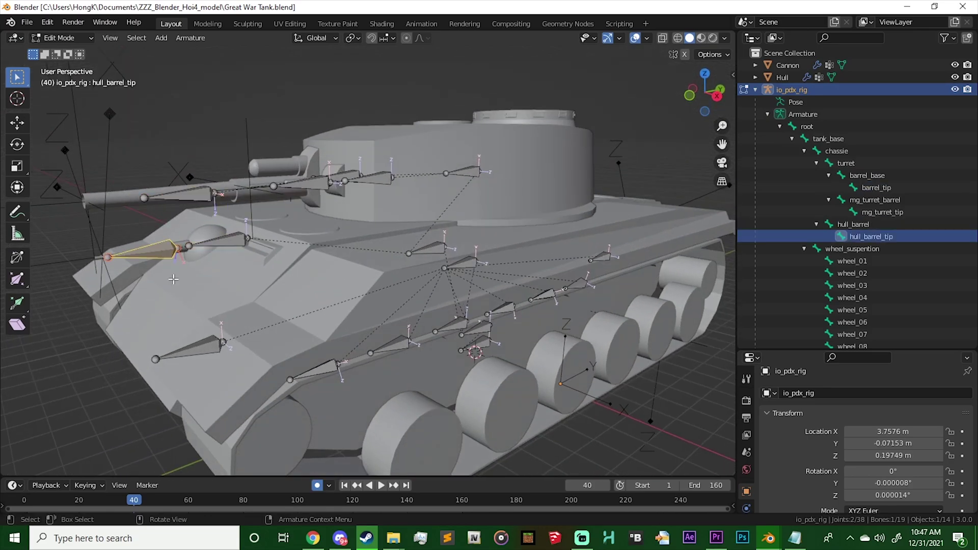
click(200, 342)
middle_drag(200, 342, 287, 345)
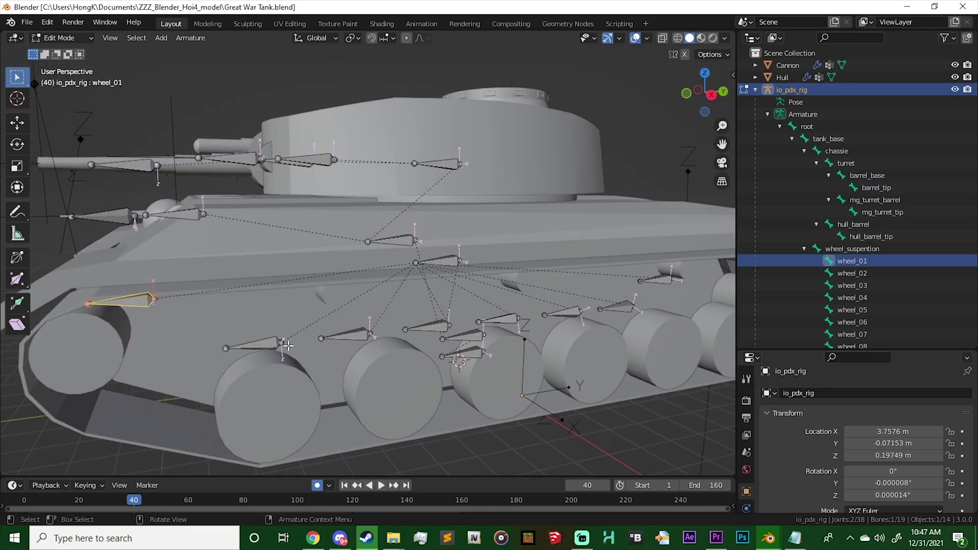
click(266, 346)
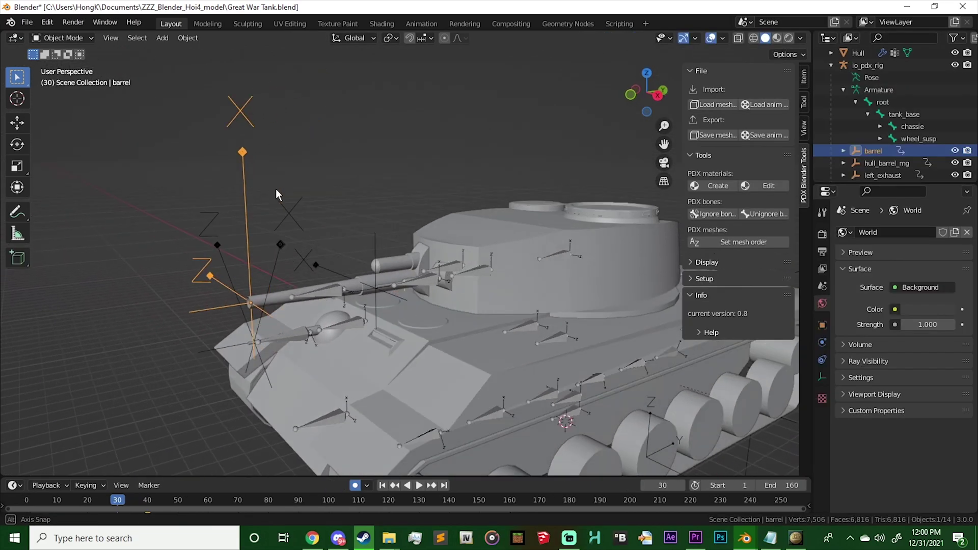
key(g)
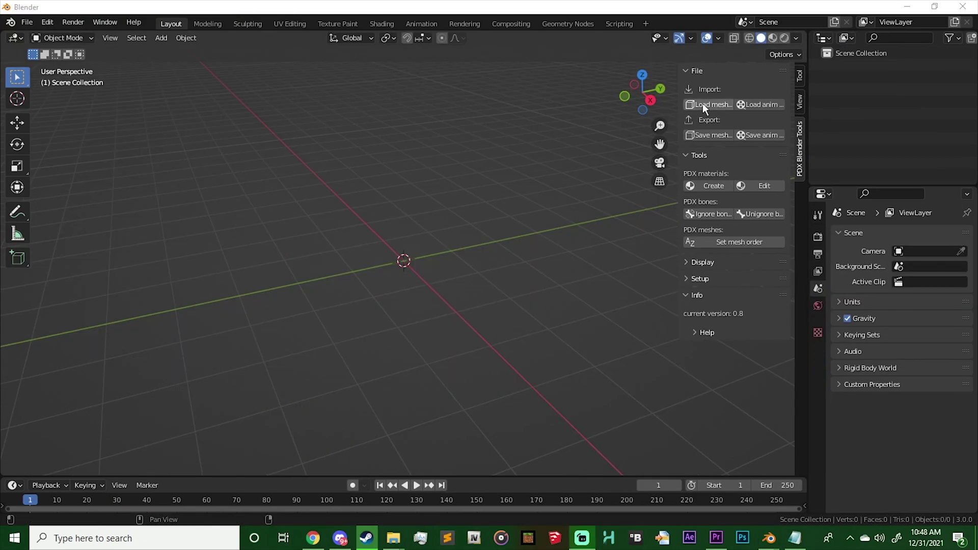
Import GER_heavy_armor_2.mesh through Load mesh.
click(704, 104)
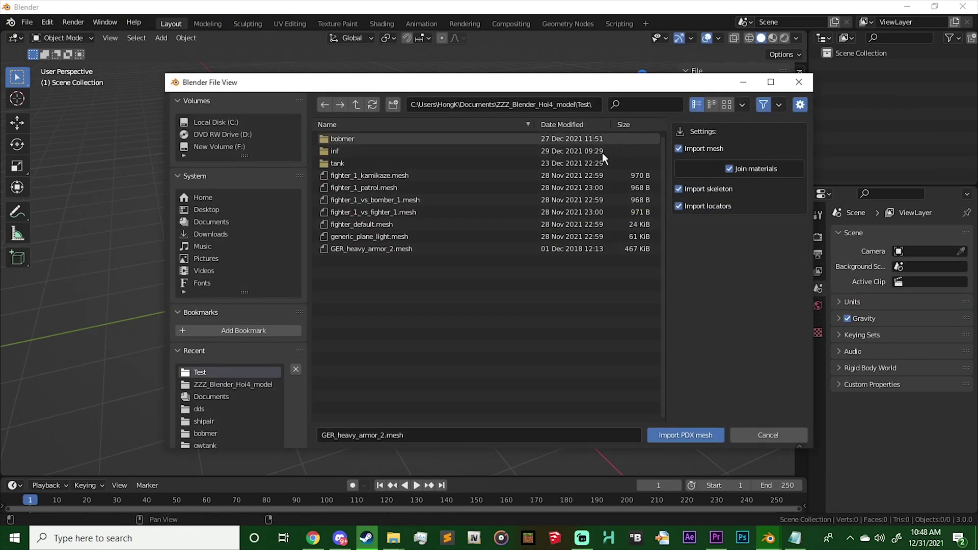
click(422, 256)
double_click(422, 256)
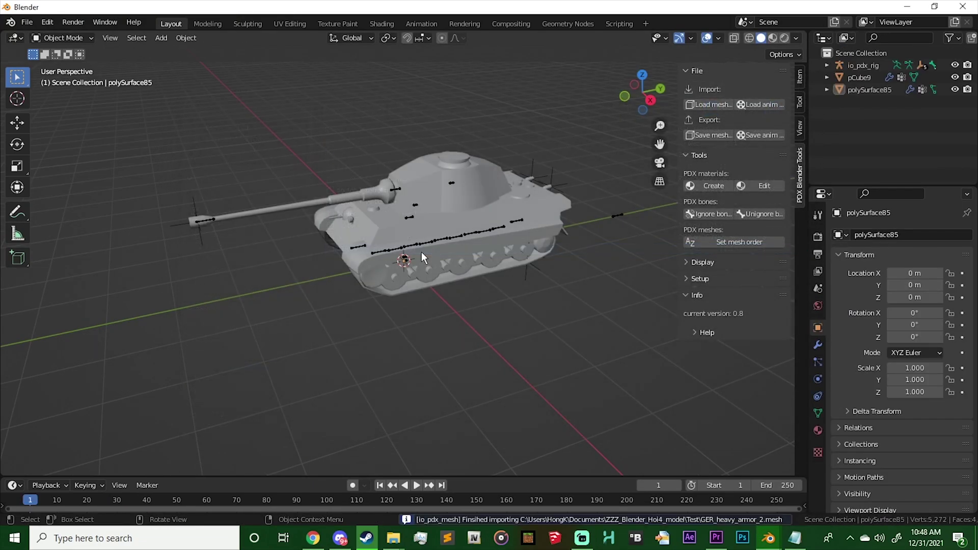
Deselect the imported tank and orbit around the hull to see its other side.
click(191, 207)
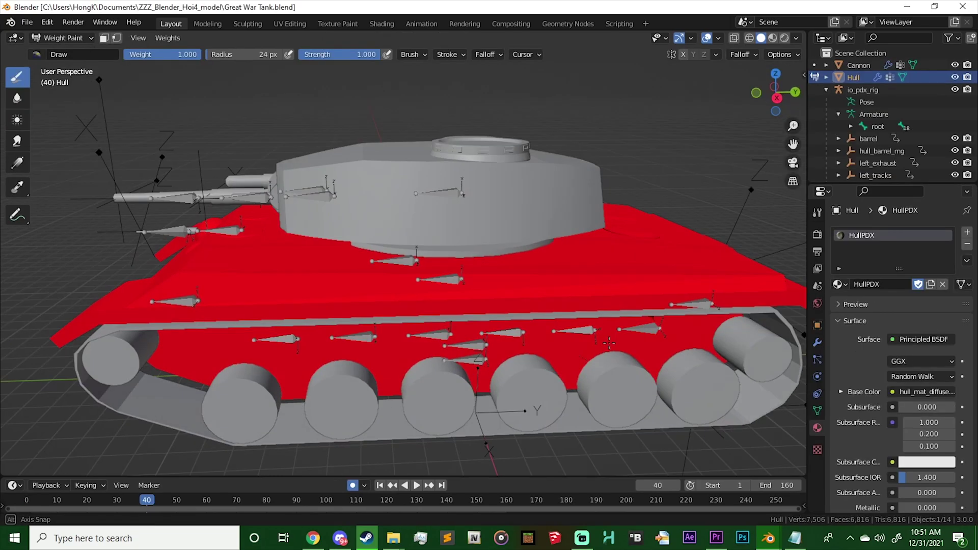
middle_drag(608, 343, 337, 360)
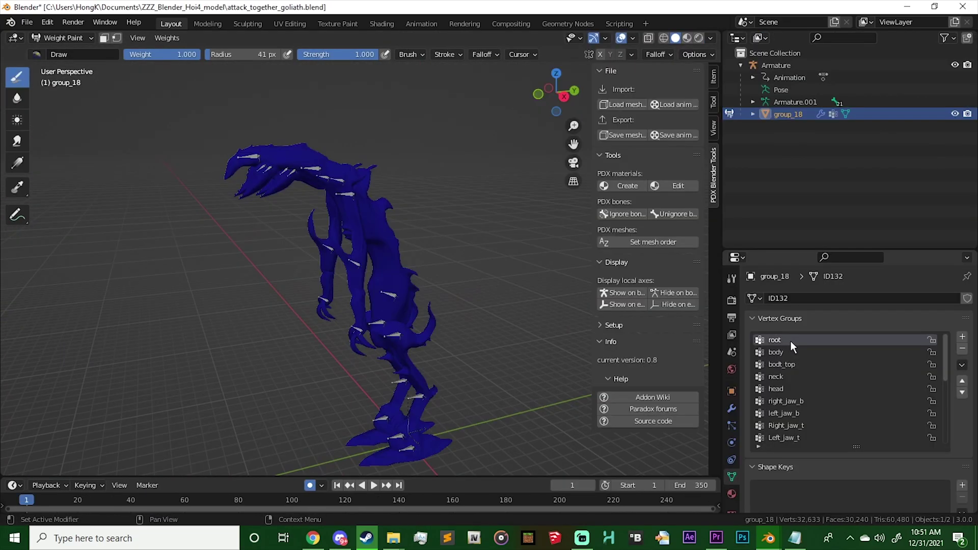
ctrl+scroll(790, 350, down, 2)
ctrl+scroll(792, 349, down, 1)
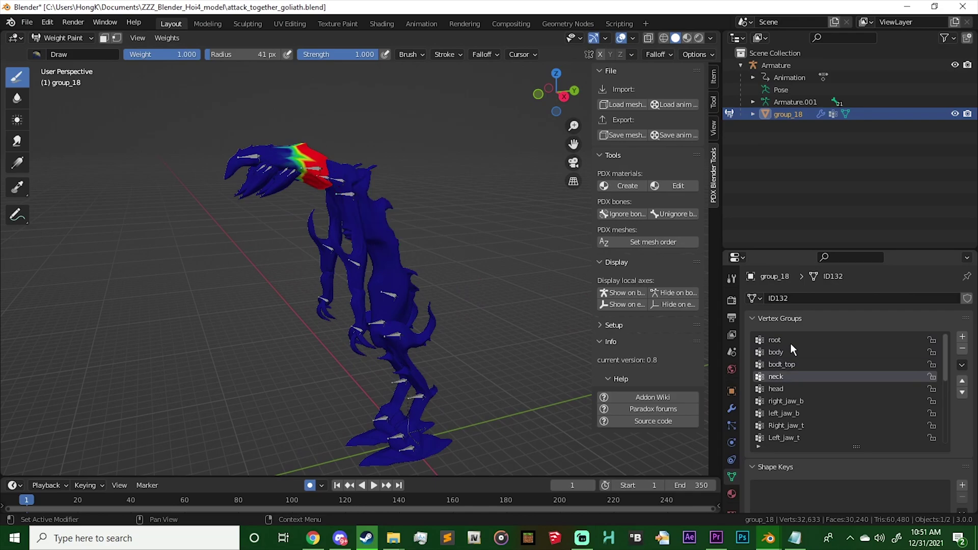
ctrl+scroll(791, 350, down, 2)
ctrl+scroll(791, 349, down, 1)
ctrl+scroll(791, 350, down, 2)
ctrl+scroll(791, 349, down, 1)
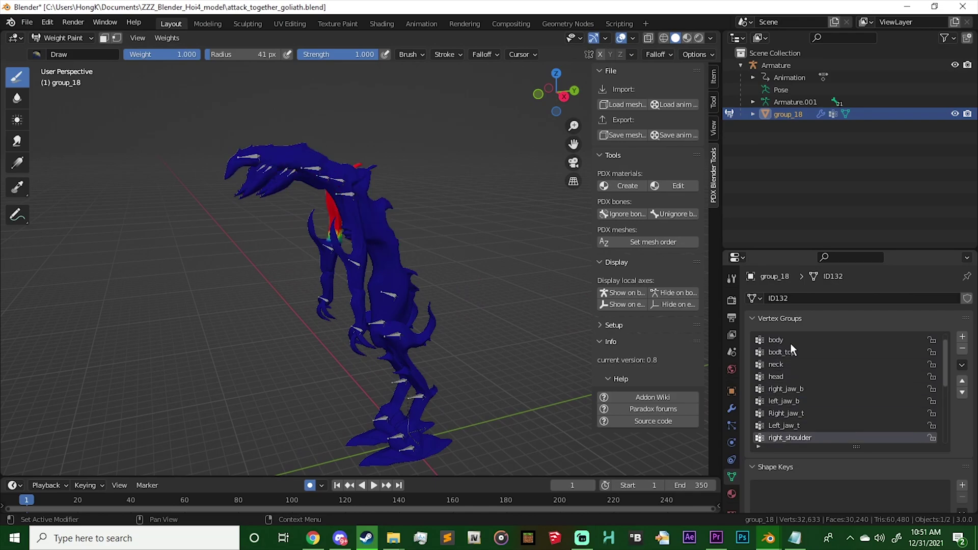
ctrl+scroll(790, 349, down, 2)
ctrl+scroll(790, 349, down, 1)
ctrl+scroll(791, 349, down, 2)
ctrl+scroll(791, 349, down, 1)
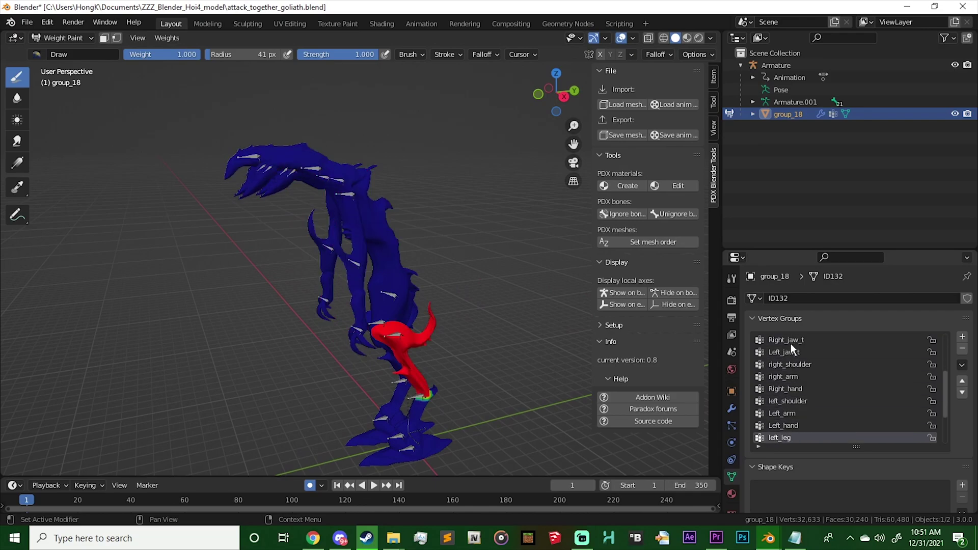
ctrl+scroll(791, 350, up, 5)
ctrl+scroll(792, 349, up, 5)
ctrl+scroll(791, 349, up, 5)
ctrl+scroll(757, 350, down, 1)
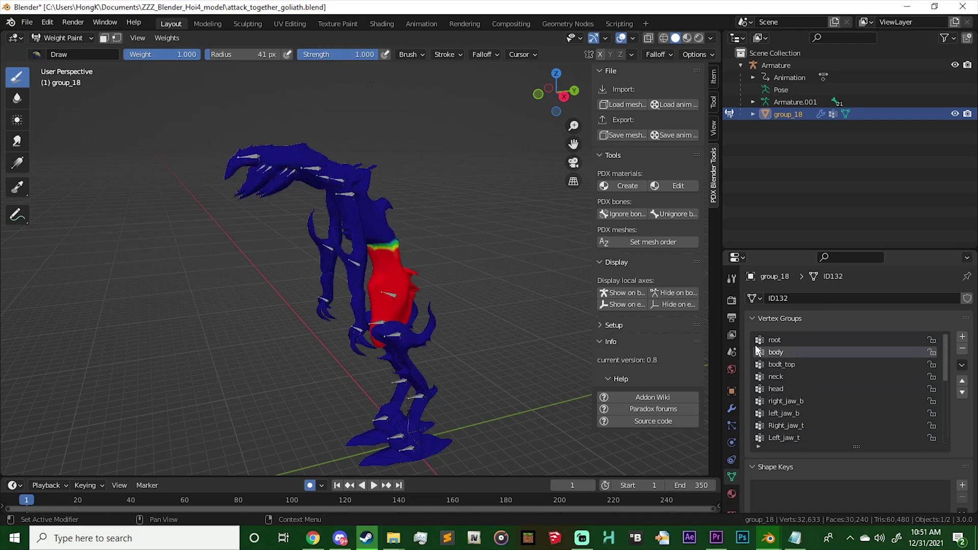
scroll(355, 267, up, 3)
scroll(355, 267, up, 3)
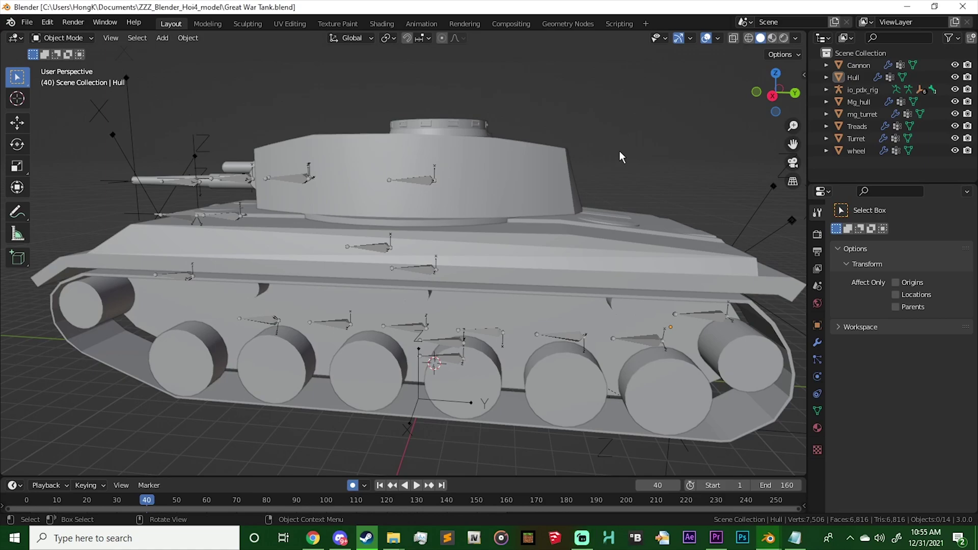
Select all objects and run Export PDX mesh, which fails with a min() empty-sequence error.
key(a)
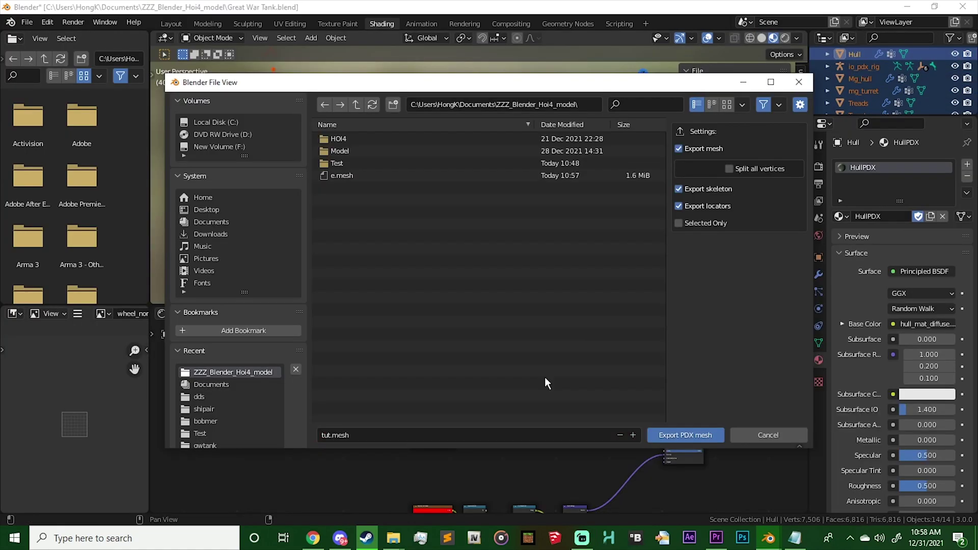
click(693, 439)
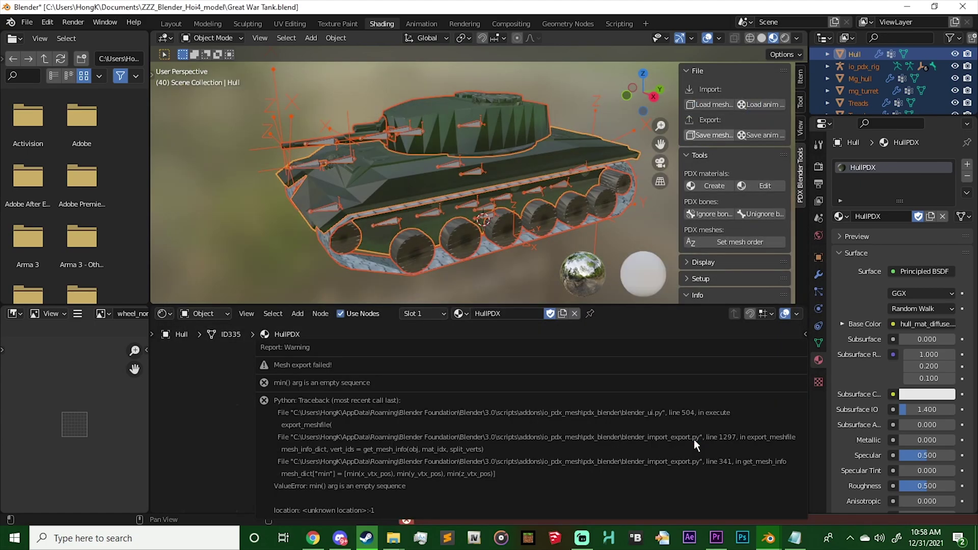
Dismiss the error report and check the hull and treads objects.
click(507, 259)
scroll(507, 260, up, 3)
click(416, 240)
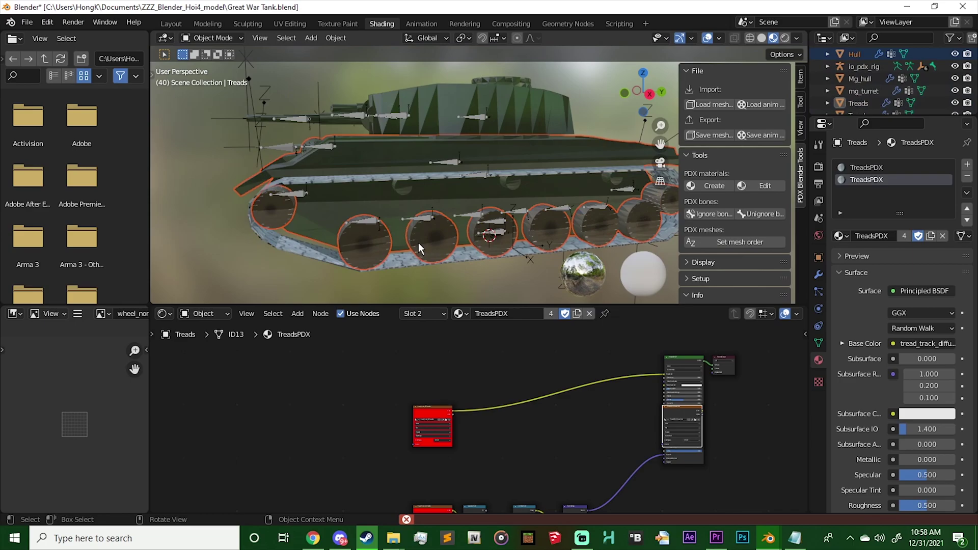
click(464, 264)
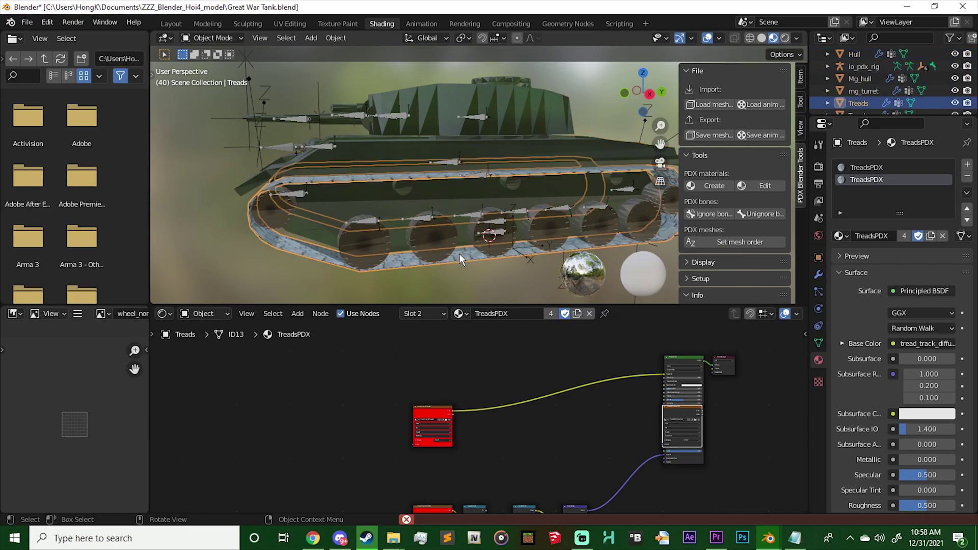
Replace the wheels' stray Material.003 with WheelPDX and remove the duplicate slot.
click(448, 248)
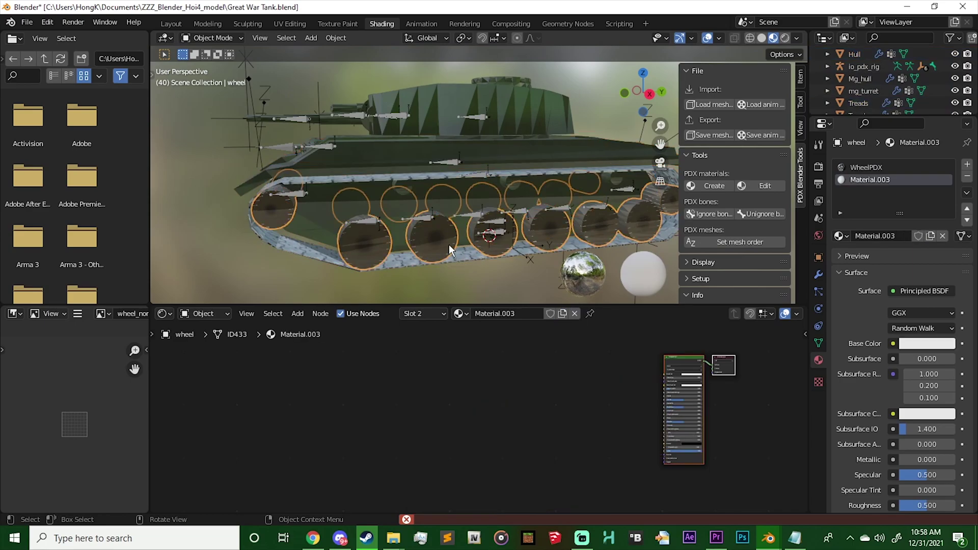
click(459, 313)
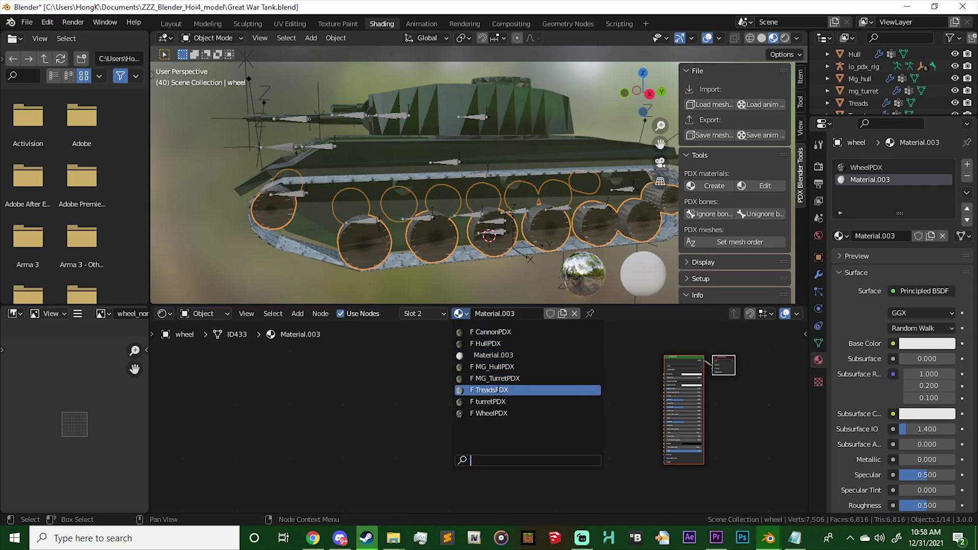
click(521, 413)
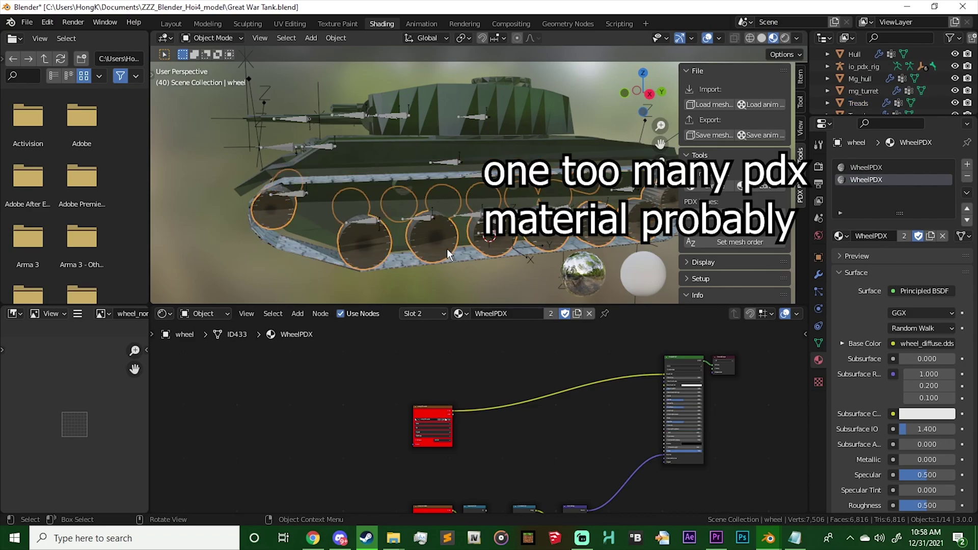
click(967, 176)
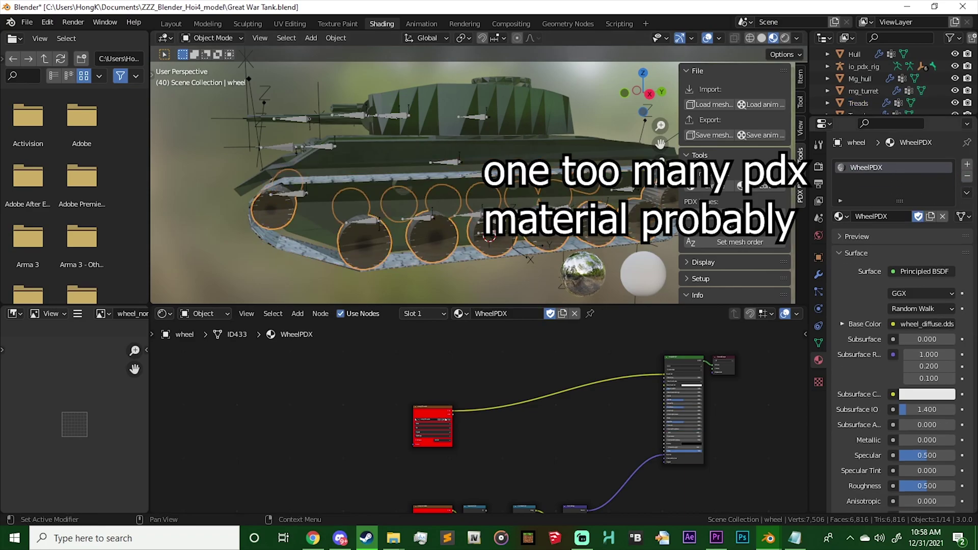
click(465, 260)
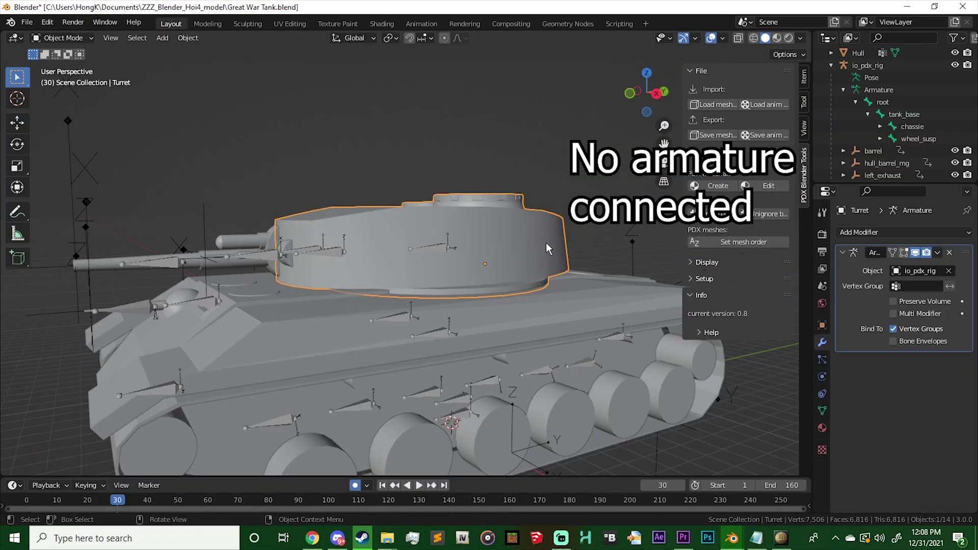
Give the Hull an Armature modifier bound to io_pdx_rig and remove its empty material slot.
click(581, 289)
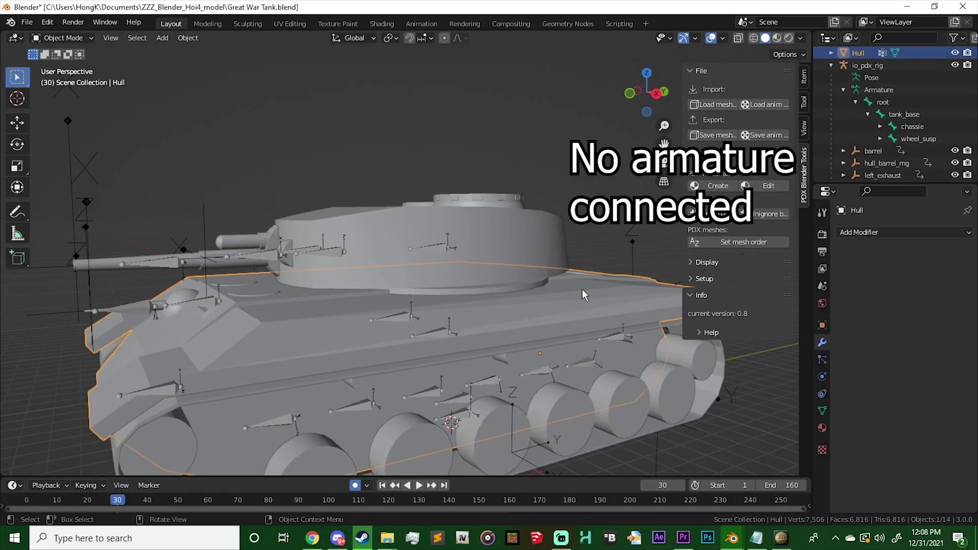
click(861, 233)
click(843, 264)
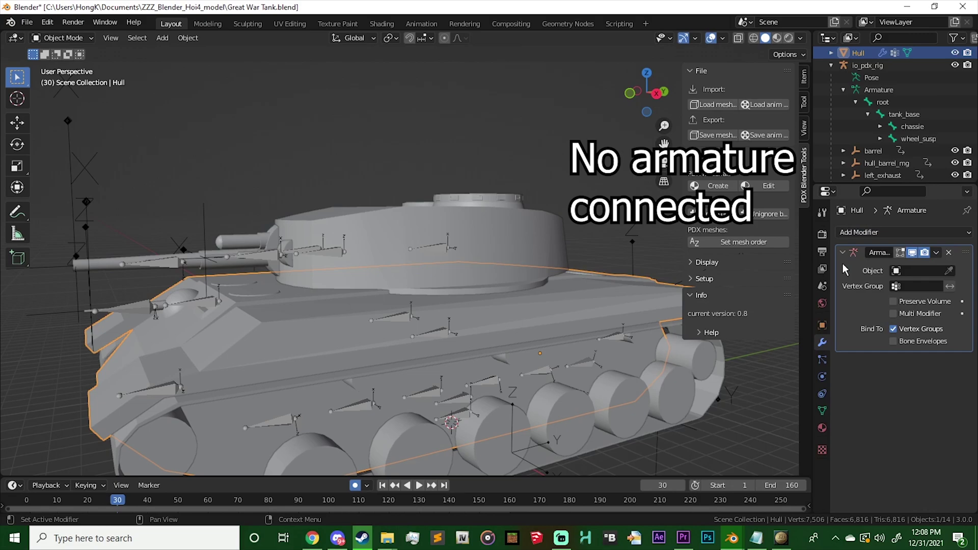
click(921, 270)
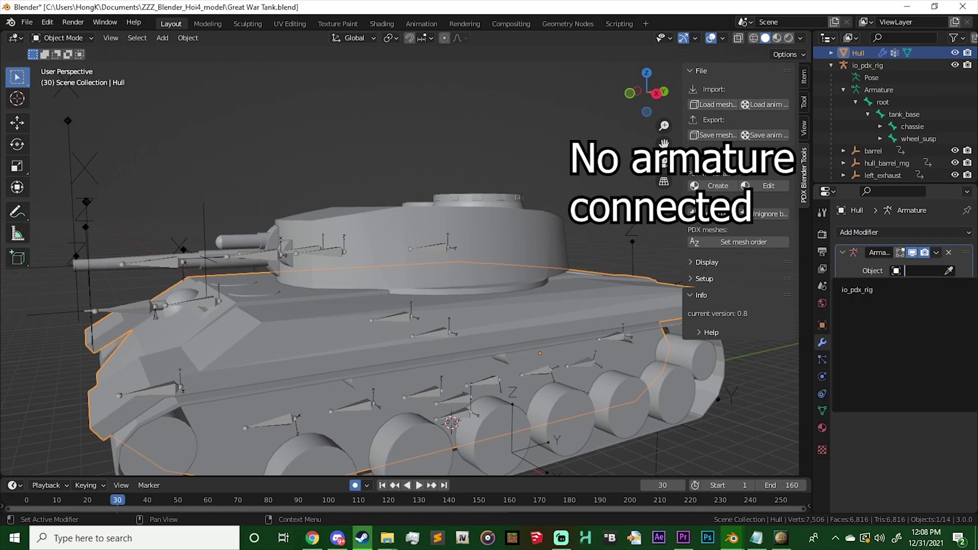
click(890, 290)
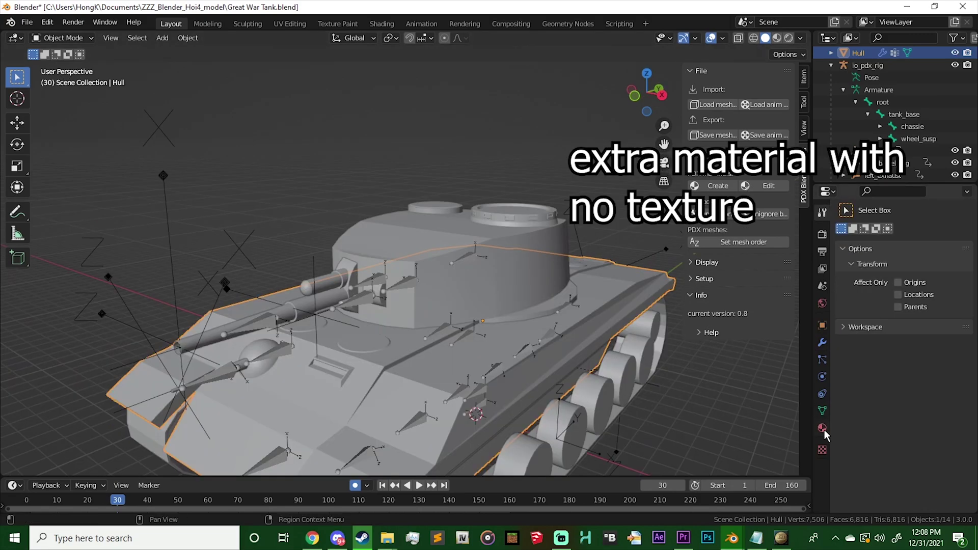
click(823, 428)
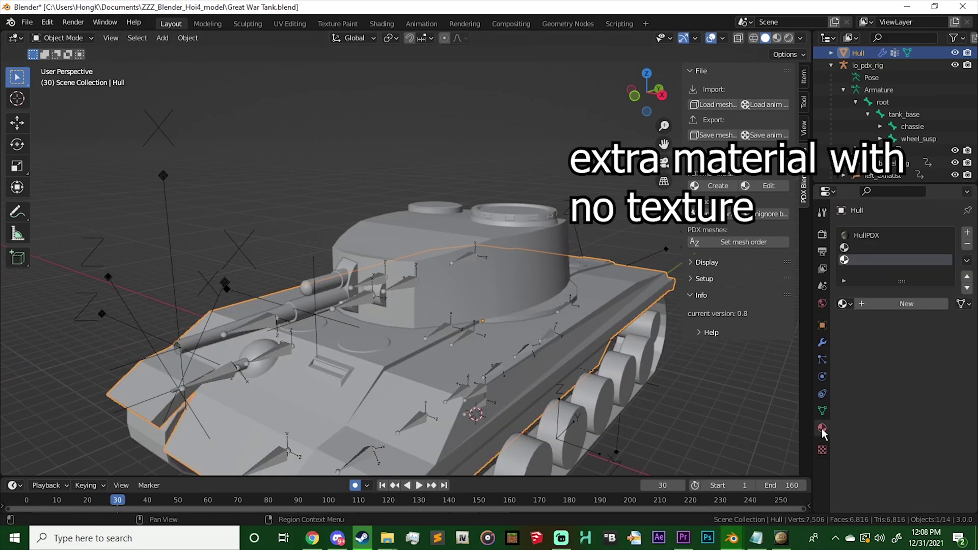
click(967, 243)
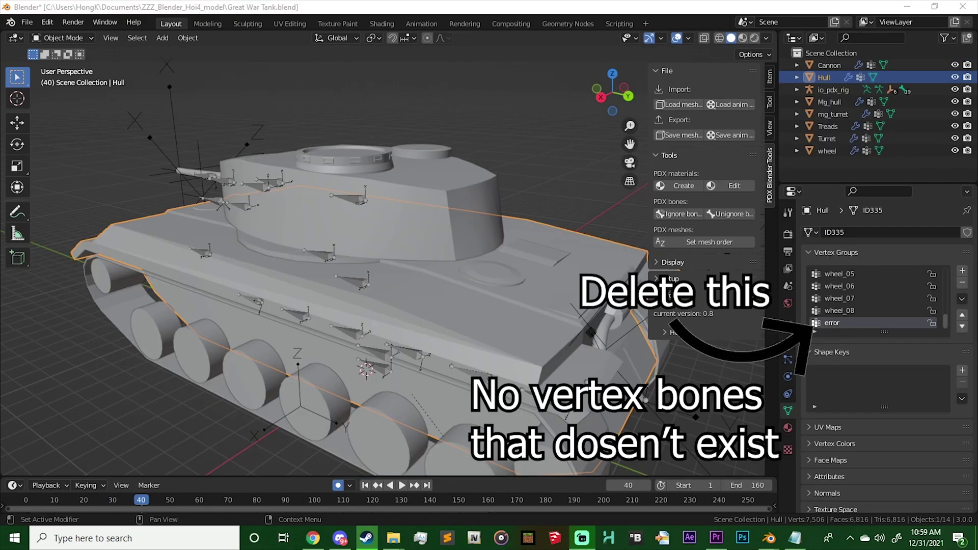
Expand the io_pdx_rig bone hierarchy and run Triangulate Faces on the Turret via F3.
click(796, 89)
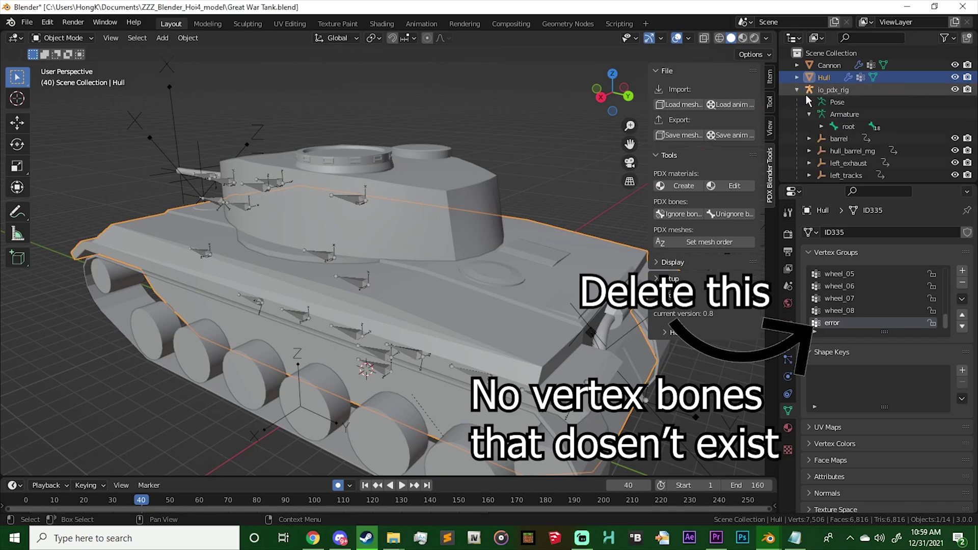
click(809, 114)
scroll(846, 129, down, 2)
click(833, 115)
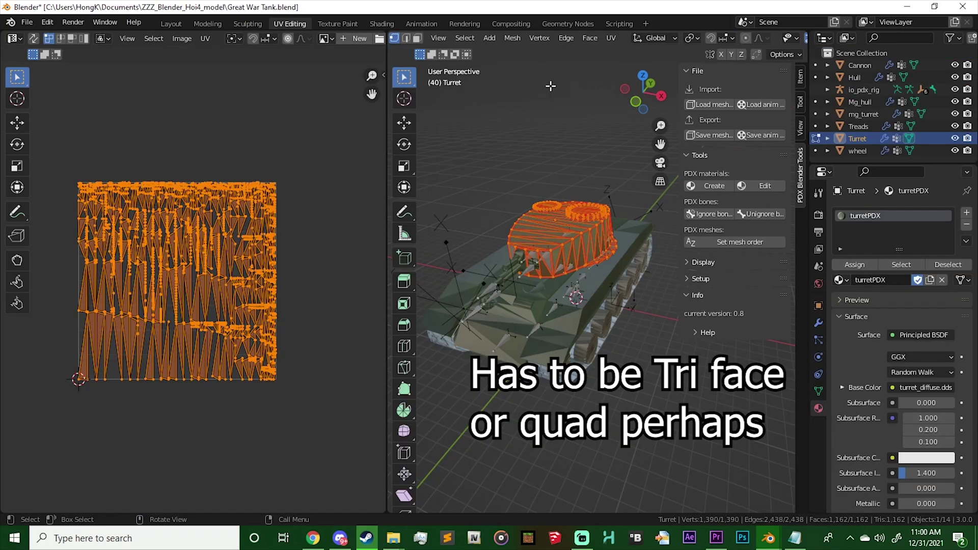
key(F3)
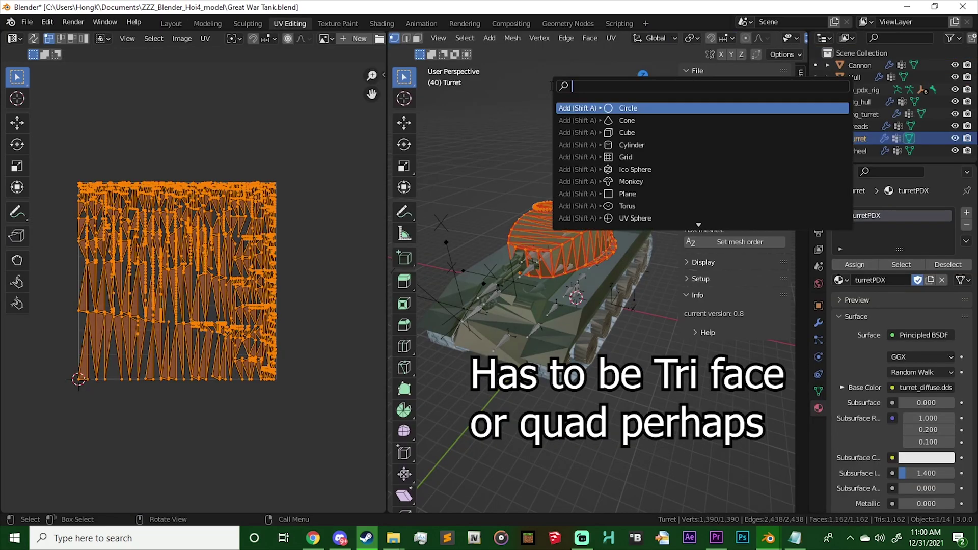
text(tri)
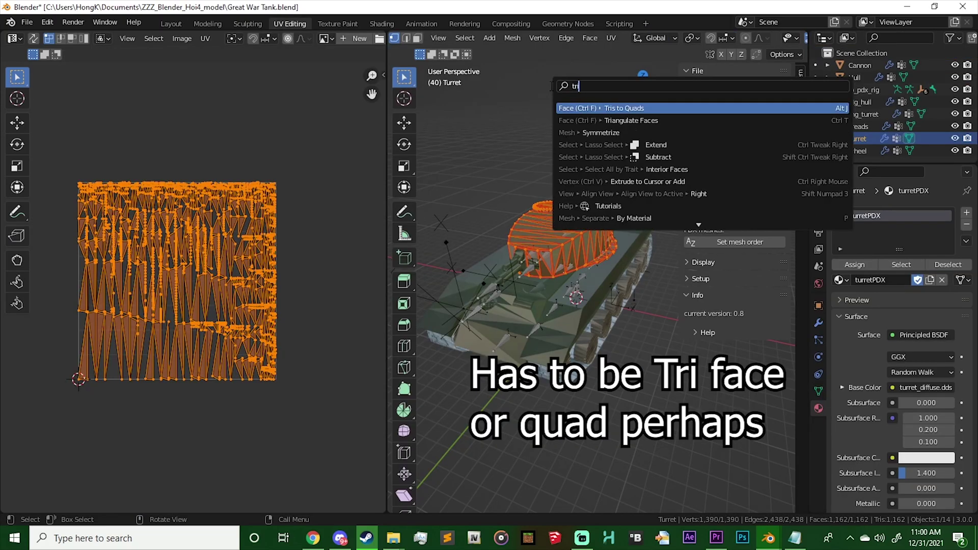
text(an)
key(Return)
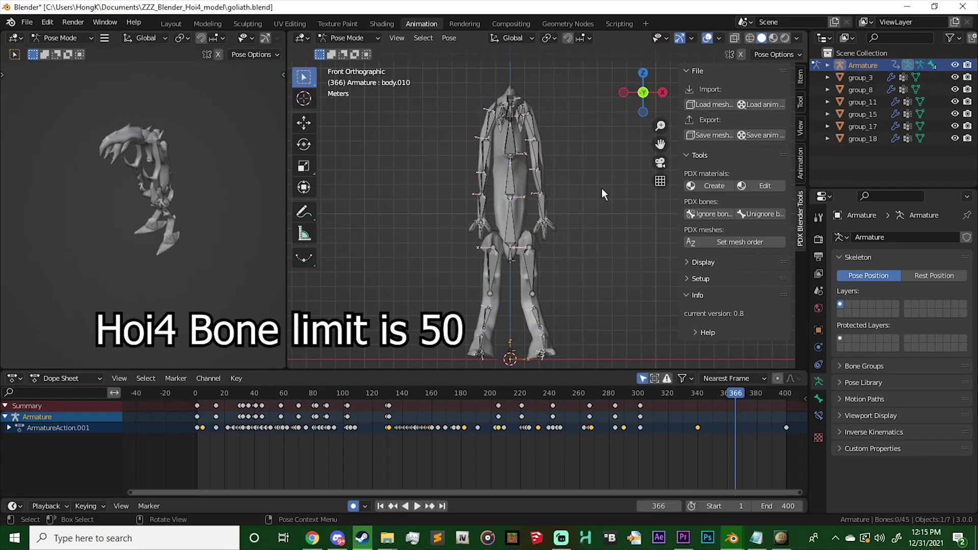
Click one goliath bone and select all armature bones with A, orbiting around the creature.
middle_drag(602, 189, 550, 181)
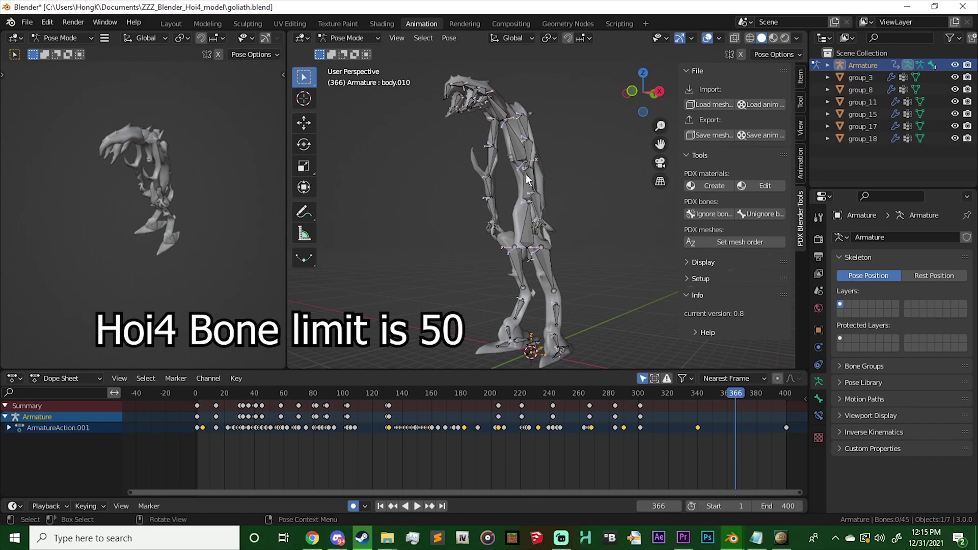
click(527, 186)
key(a)
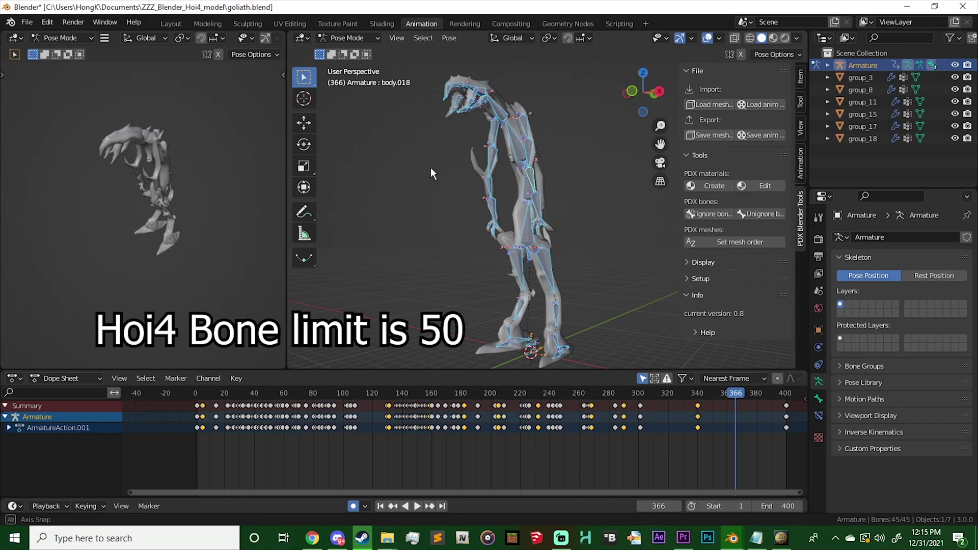
mouse_move(431, 167)
middle_down()
mouse_move(402, 164)
mouse_move(401, 176)
mouse_move(427, 194)
middle_up()
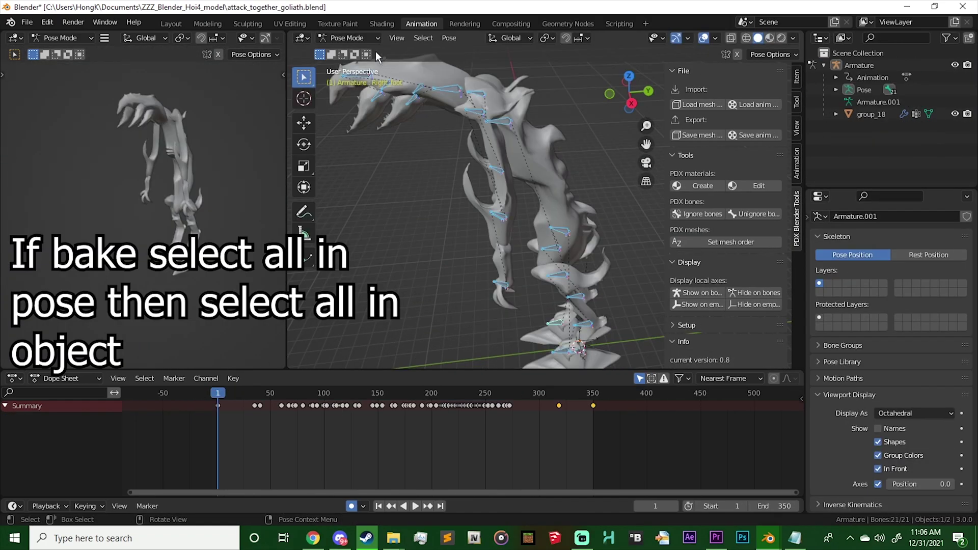
In Object Mode, select everything and bake the goliath's action with Bake Data set to Object.
click(348, 37)
click(371, 53)
key(a)
click(473, 39)
mouse_move(494, 324)
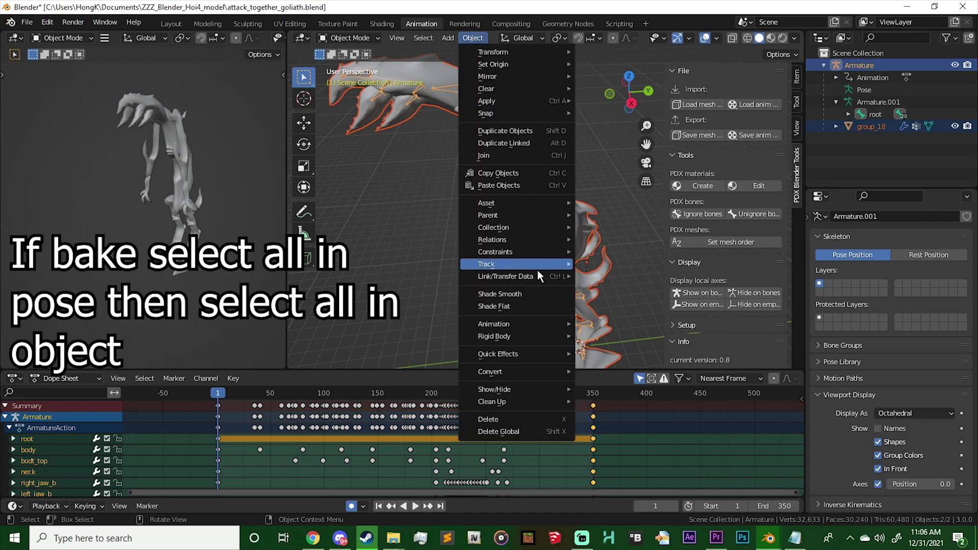
click(637, 378)
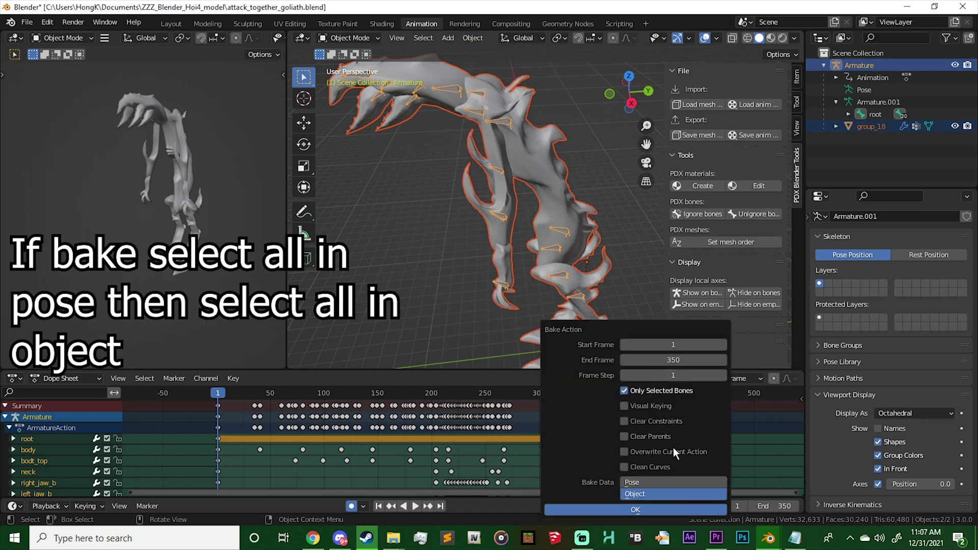
click(682, 483)
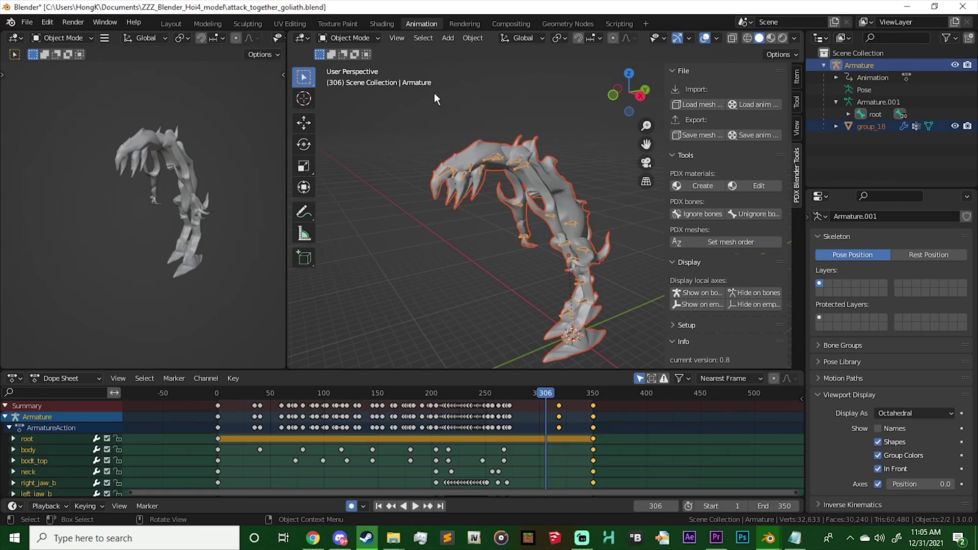
Export the baked action as a PDX animation file, replacing the existing file name.
click(752, 135)
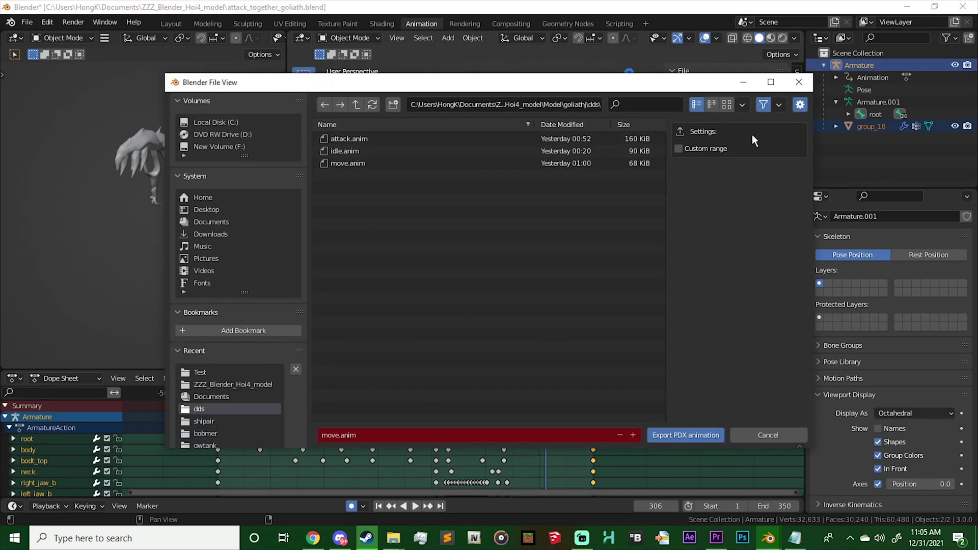
click(436, 430)
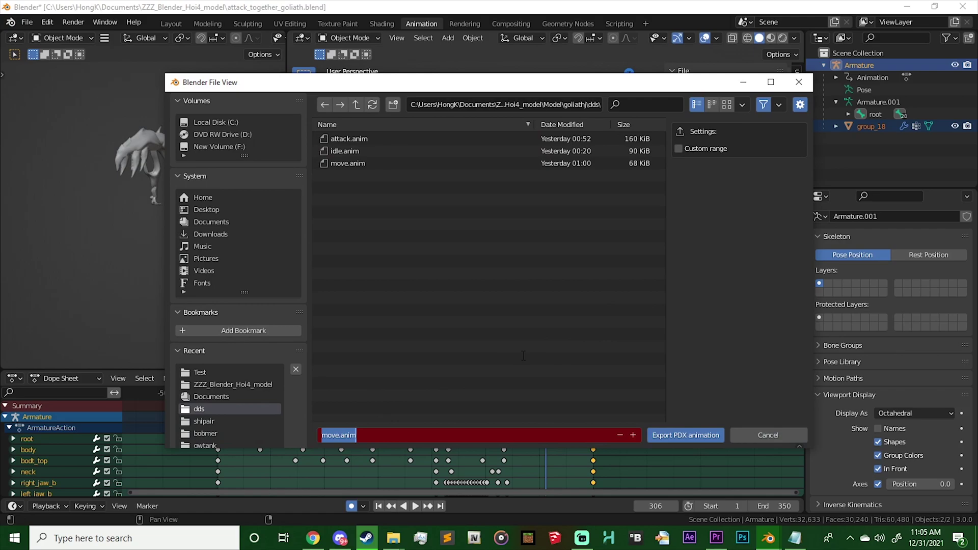
text(AtHHHHHHHHHHH)
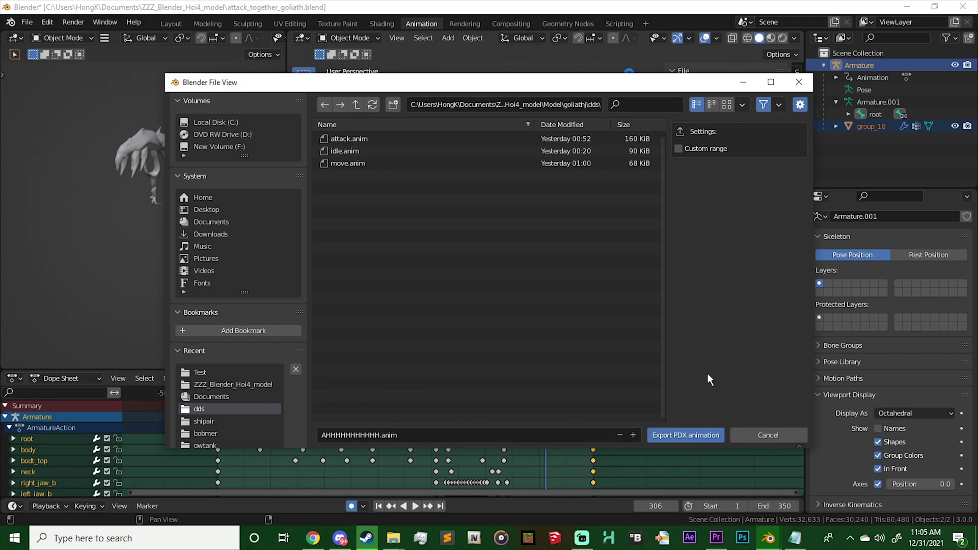
click(688, 434)
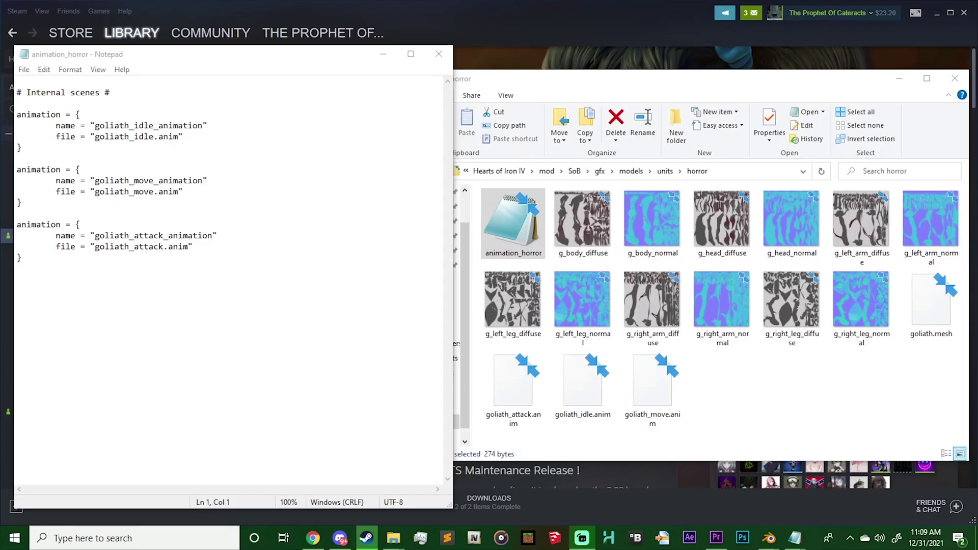